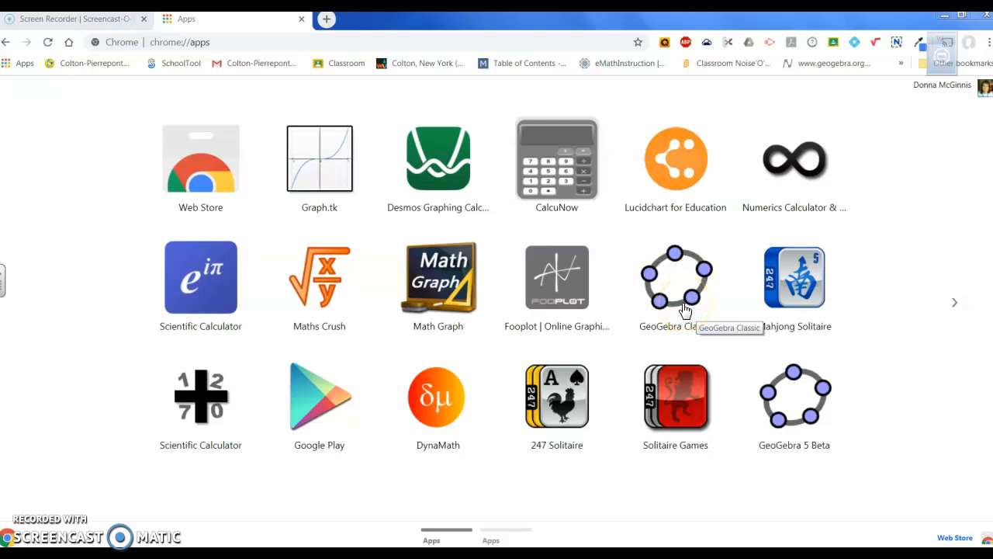
- Open the geogebra.org website in a new browser tab
{"action": "left_click", "coordinate": [190, 42]}
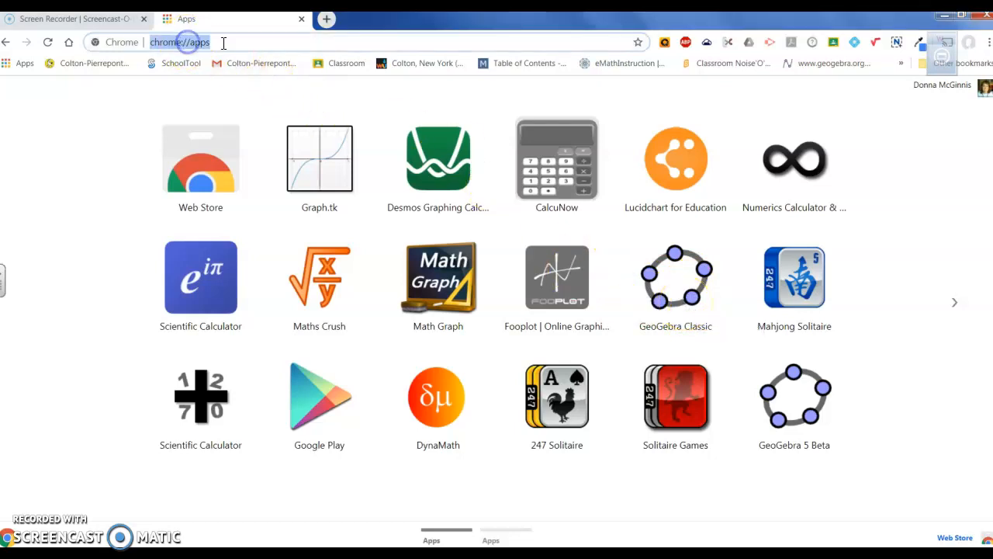
{"action": "left_click", "coordinate": [326, 18]}
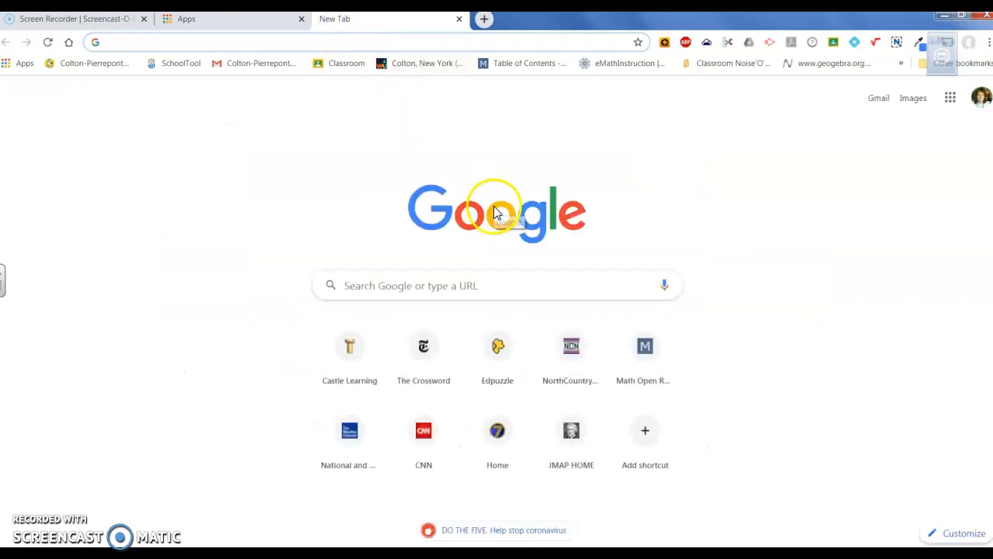
{"action": "type", "text": "geo"}
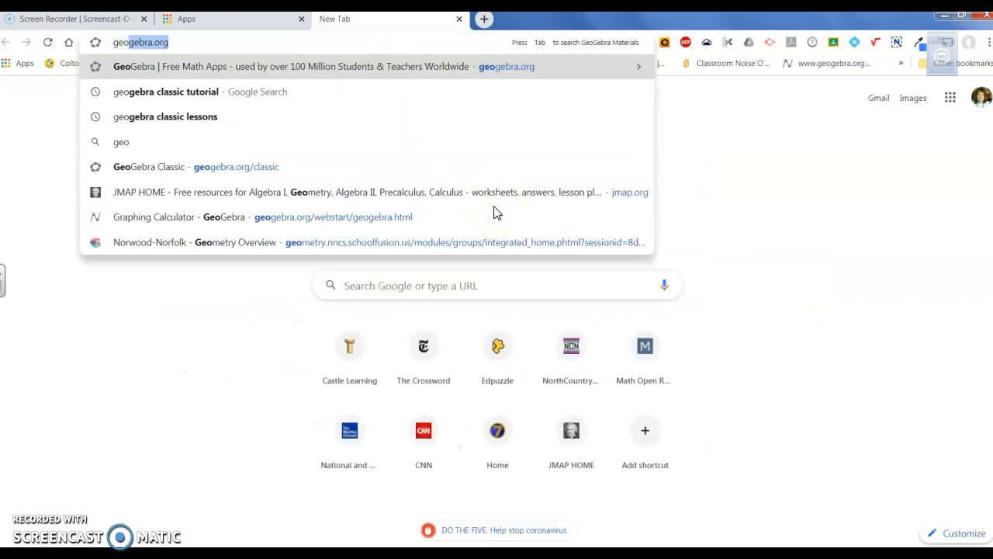
{"action": "type", "text": "gebra.org"}
{"action": "key", "text": "Return"}
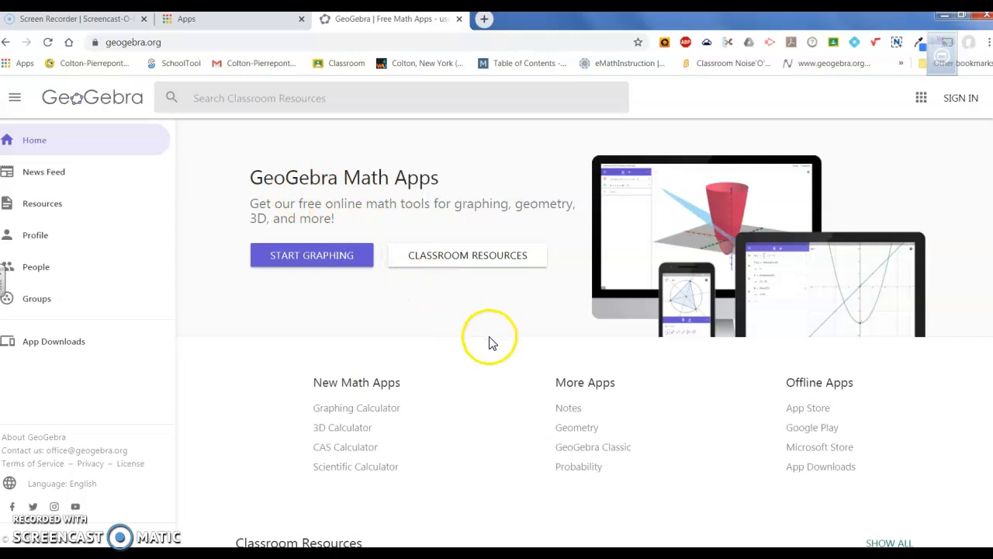
- Launch GeoGebra Classic from the site's app list and switch it to the Geometry perspective
{"action": "left_click", "coordinate": [598, 454]}
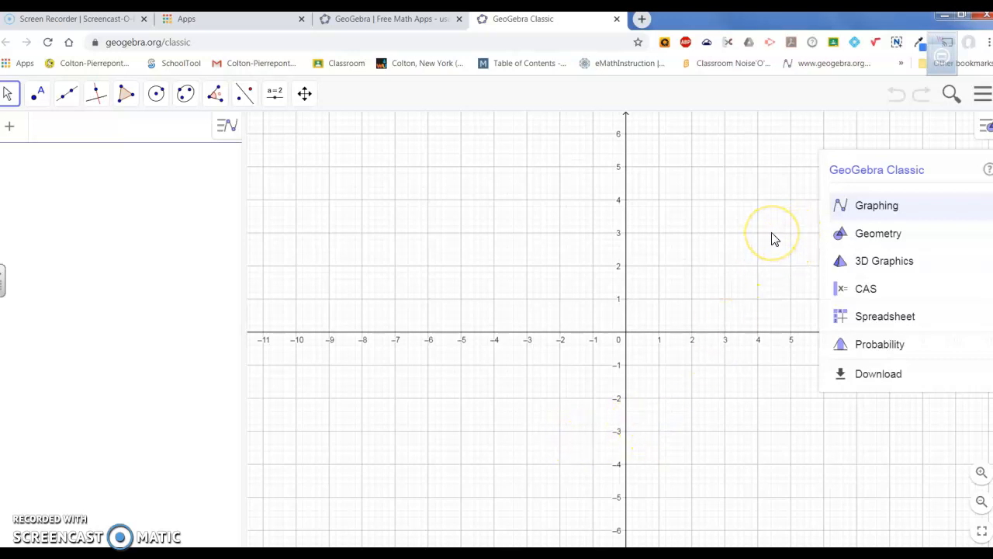
{"action": "left_click", "coordinate": [861, 238]}
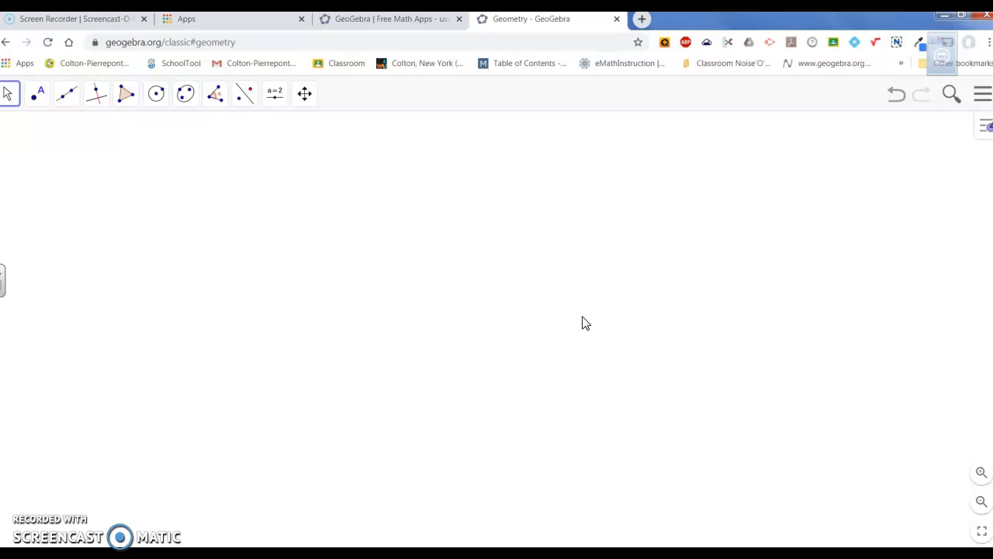
{"action": "left_click", "coordinate": [601, 311]}
{"action": "left_click", "coordinate": [9, 95]}
{"action": "left_click", "coordinate": [11, 104]}
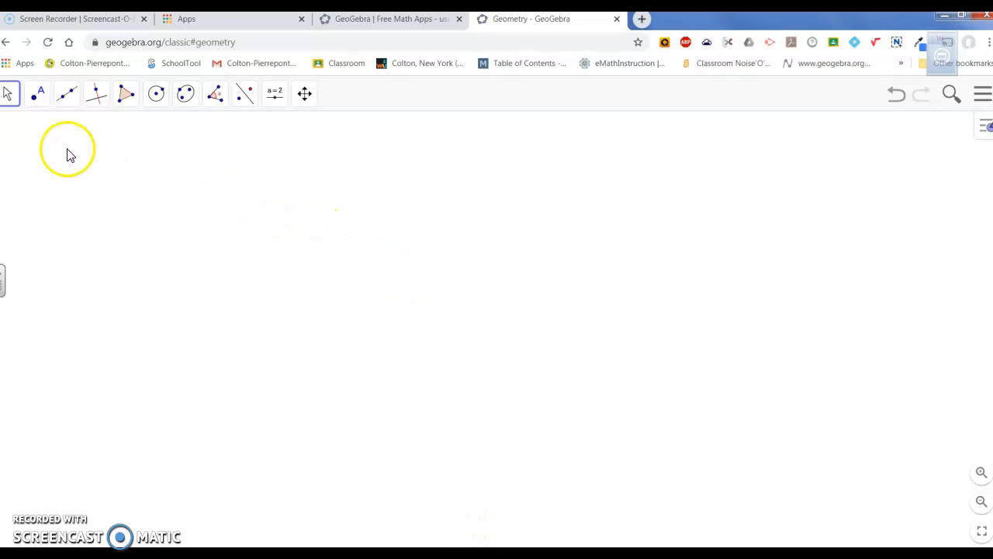
- Place three free points A, B and C in a triangular arrangement on the blank canvas with the Point tool
{"action": "left_click", "coordinate": [38, 96]}
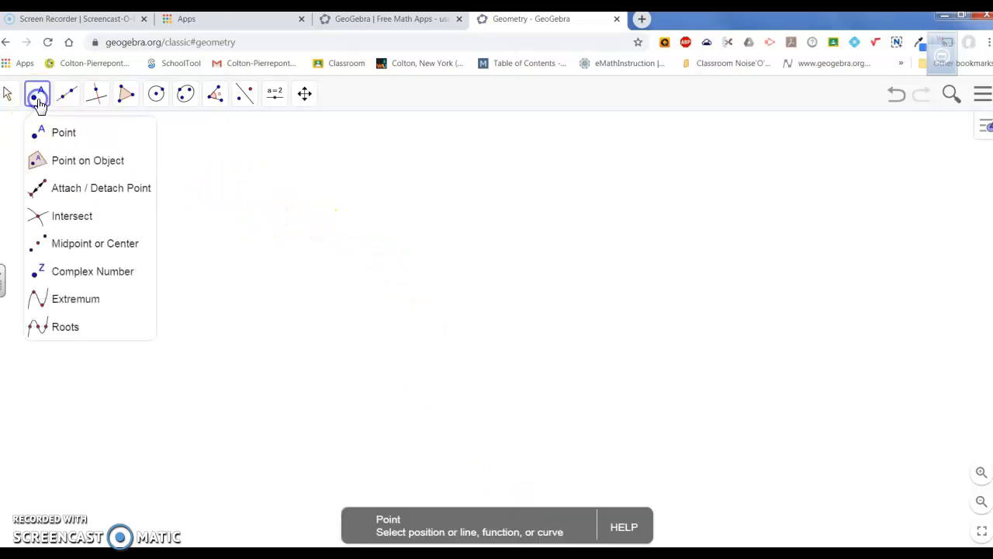
{"action": "left_click", "coordinate": [54, 140]}
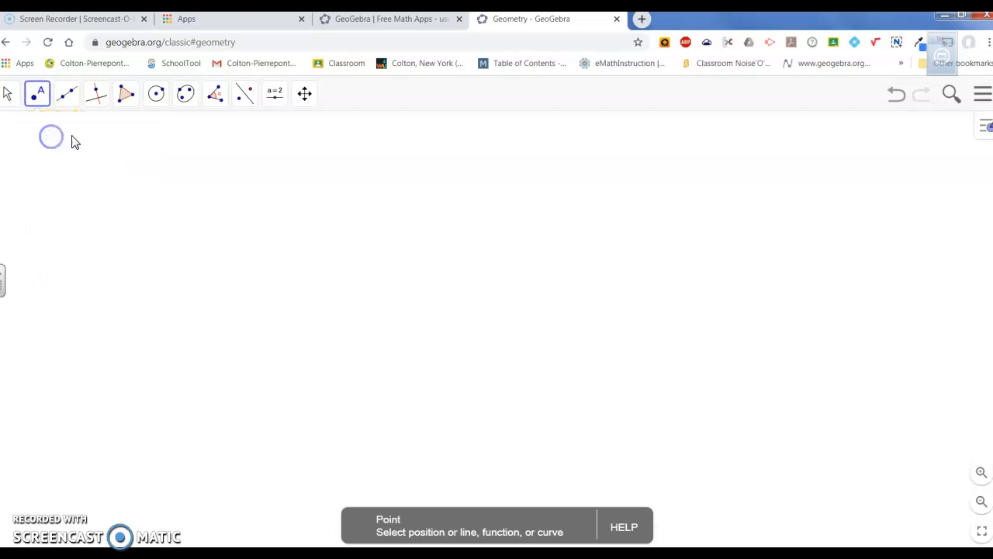
{"action": "left_click", "coordinate": [271, 279]}
{"action": "left_click", "coordinate": [511, 289]}
{"action": "left_click", "coordinate": [472, 421]}
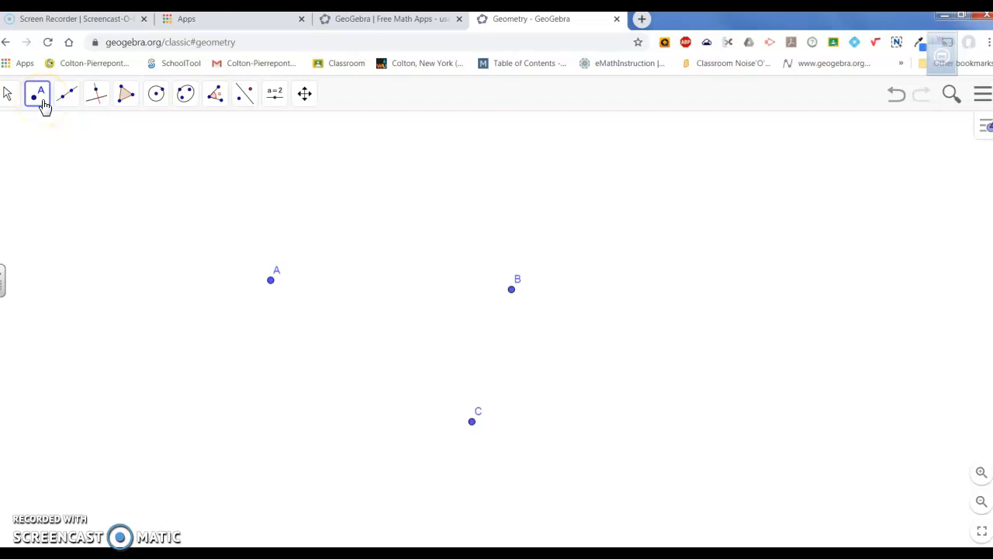
- Move point B up and to the left, and point C up and to the right
{"action": "left_click", "coordinate": [11, 97]}
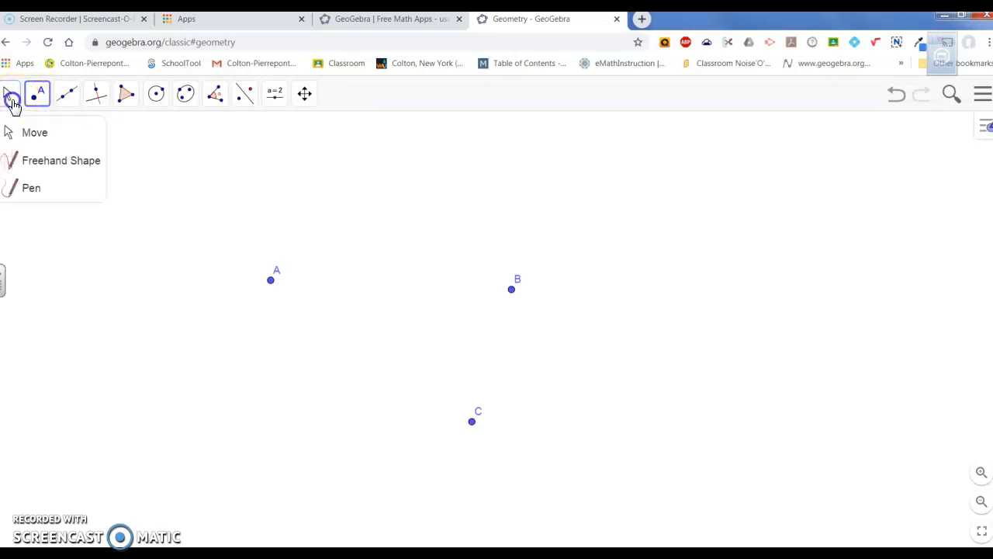
{"action": "left_click", "coordinate": [34, 131]}
{"action": "left_click_drag", "start_coordinate": [512, 290], "coordinate": [448, 214]}
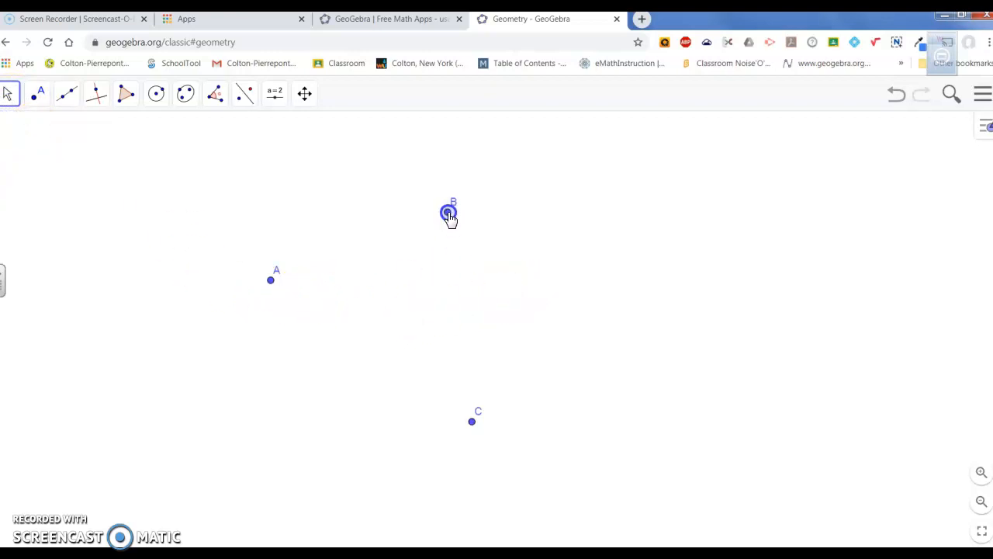
{"action": "left_click_drag", "start_coordinate": [471, 423], "coordinate": [616, 366]}
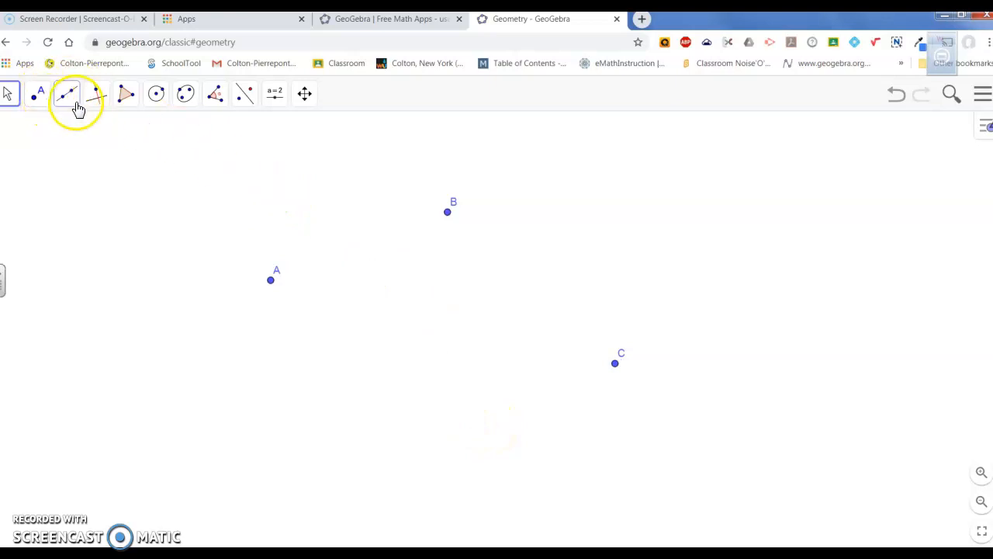
- Draw a line through points A and B with the Line tool
{"action": "left_click", "coordinate": [69, 102]}
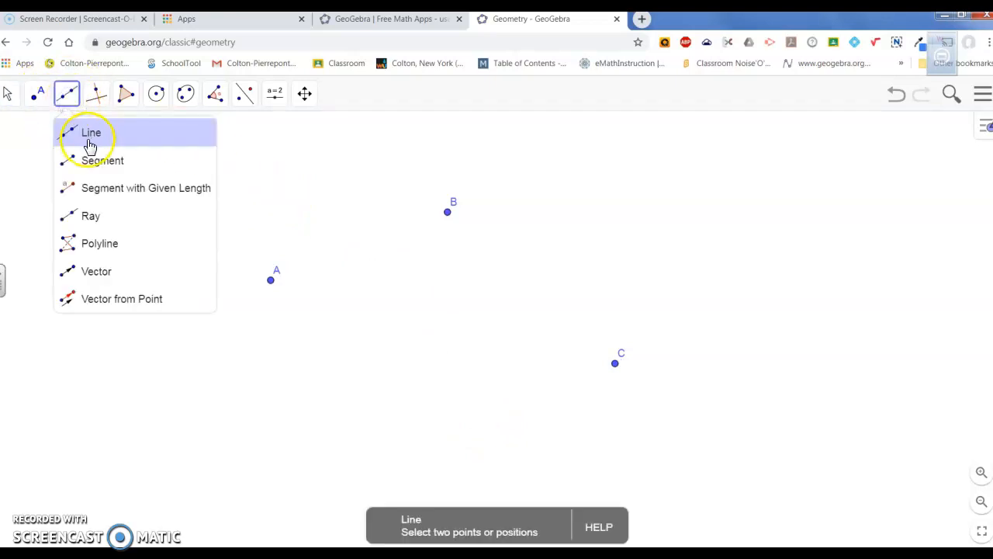
{"action": "left_click", "coordinate": [90, 140]}
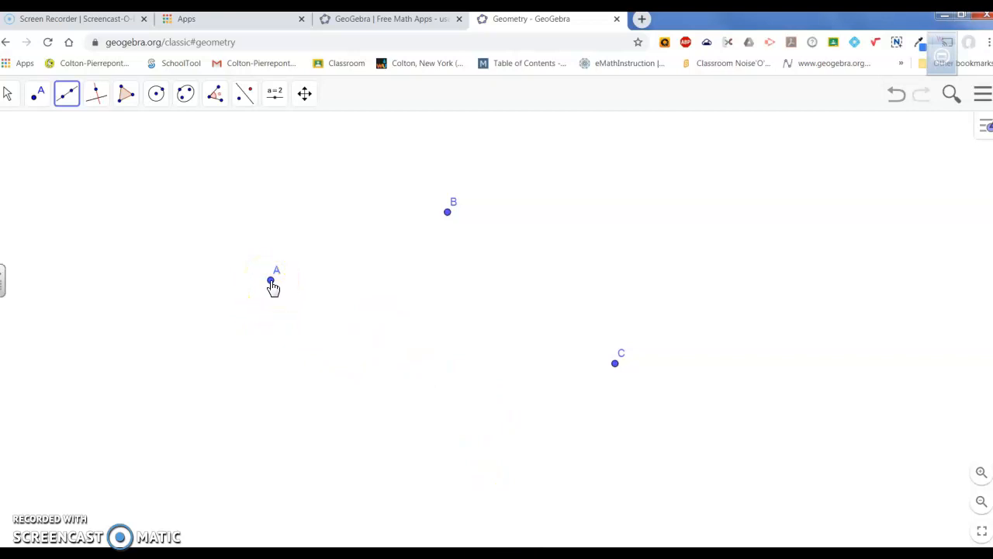
{"action": "left_click_drag", "start_coordinate": [270, 282], "coordinate": [449, 214]}
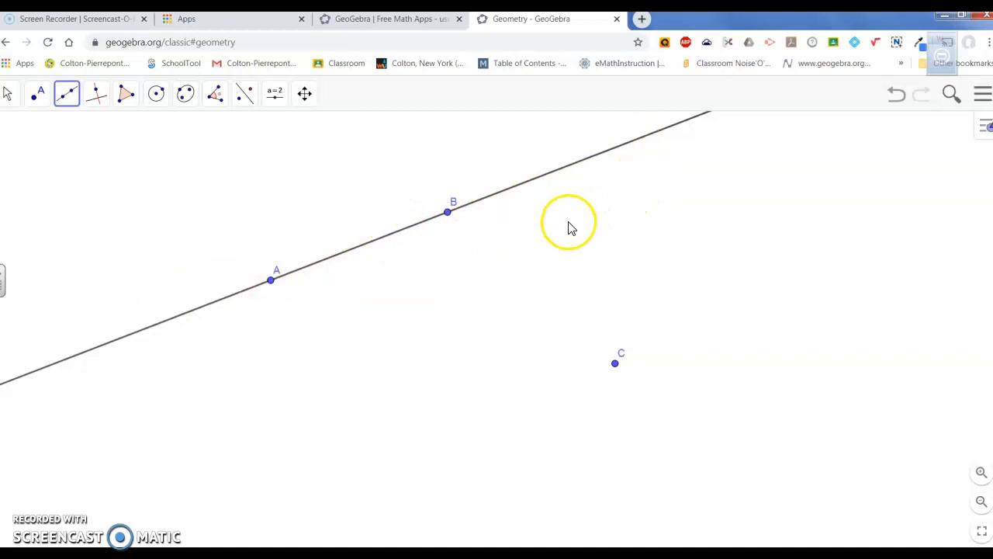
- Move points A and B closer together so that the line through them becomes steeper
{"action": "left_click", "coordinate": [10, 99]}
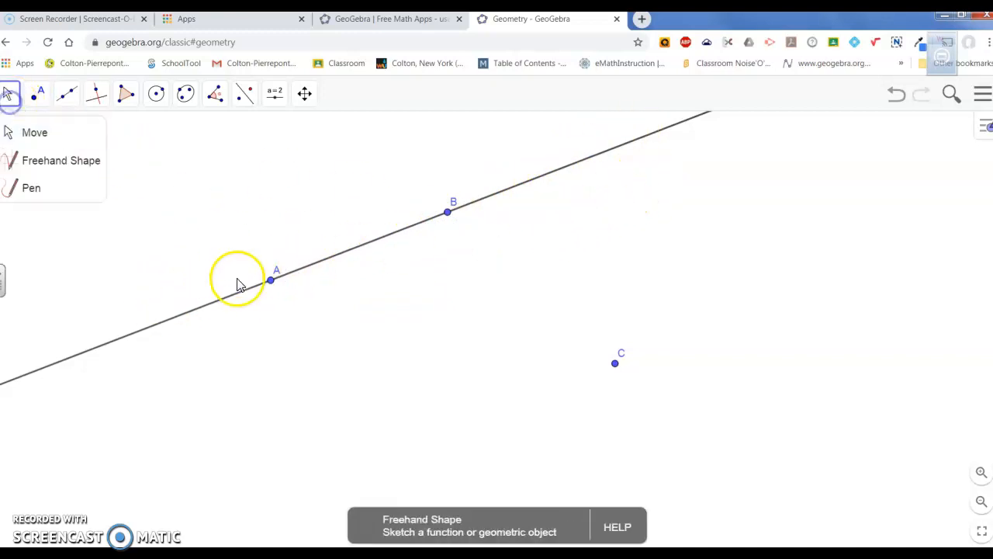
{"action": "left_click", "coordinate": [62, 133]}
{"action": "left_click_drag", "start_coordinate": [271, 293], "coordinate": [351, 267]}
{"action": "mouse_move", "coordinate": [465, 208]}
{"action": "left_mouse_down"}
{"action": "mouse_move", "coordinate": [474, 204]}
{"action": "mouse_move", "coordinate": [530, 274]}
{"action": "mouse_move", "coordinate": [466, 195]}
{"action": "left_mouse_up"}
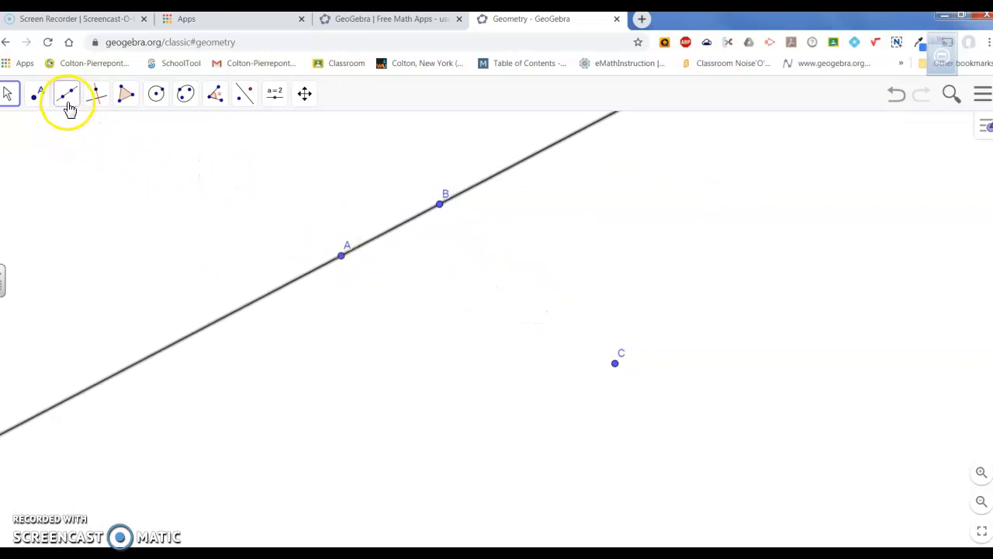
- Draw a horizontal segment DE above and to the right of point C, and a second segment joining C to D
{"action": "left_click", "coordinate": [67, 94]}
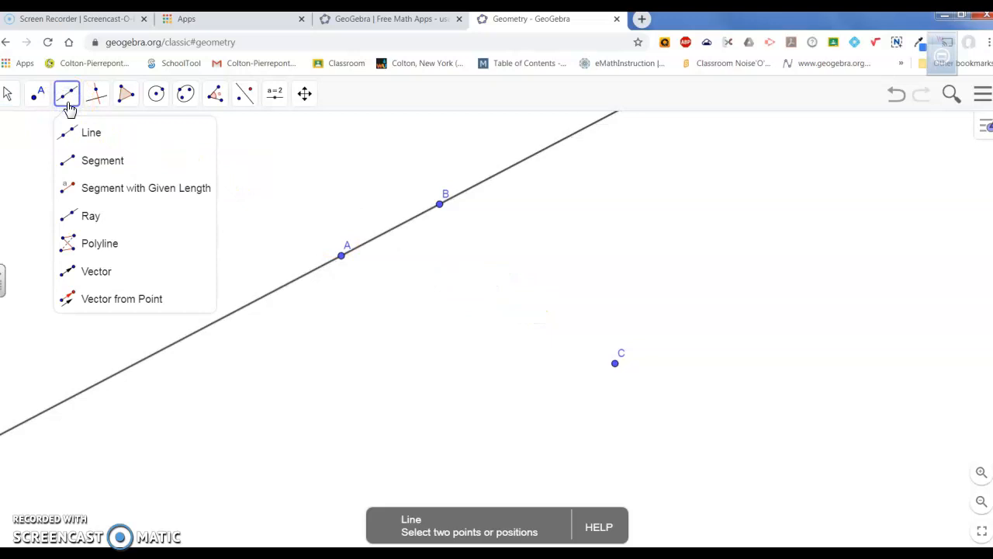
{"action": "left_click", "coordinate": [101, 164]}
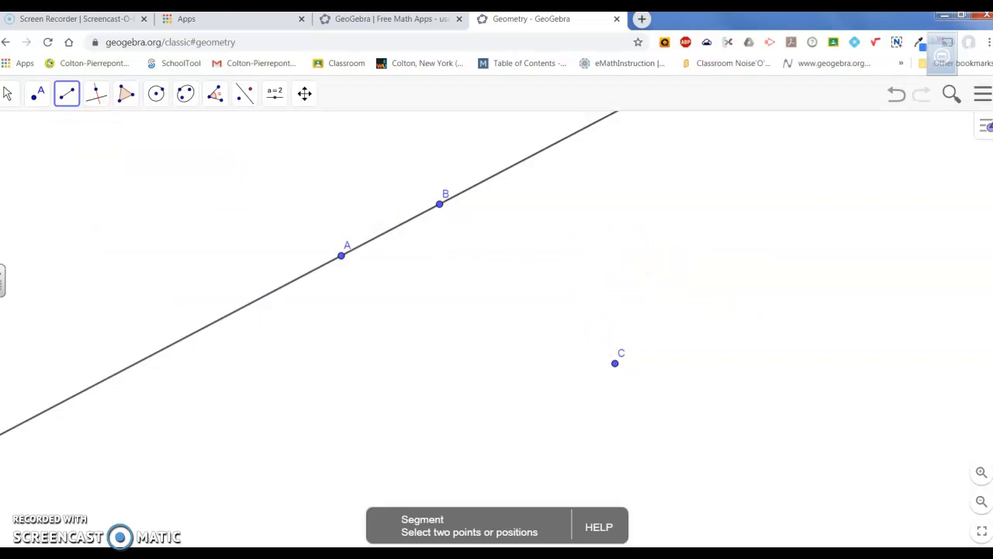
{"action": "left_click", "coordinate": [601, 251]}
{"action": "left_click", "coordinate": [797, 251]}
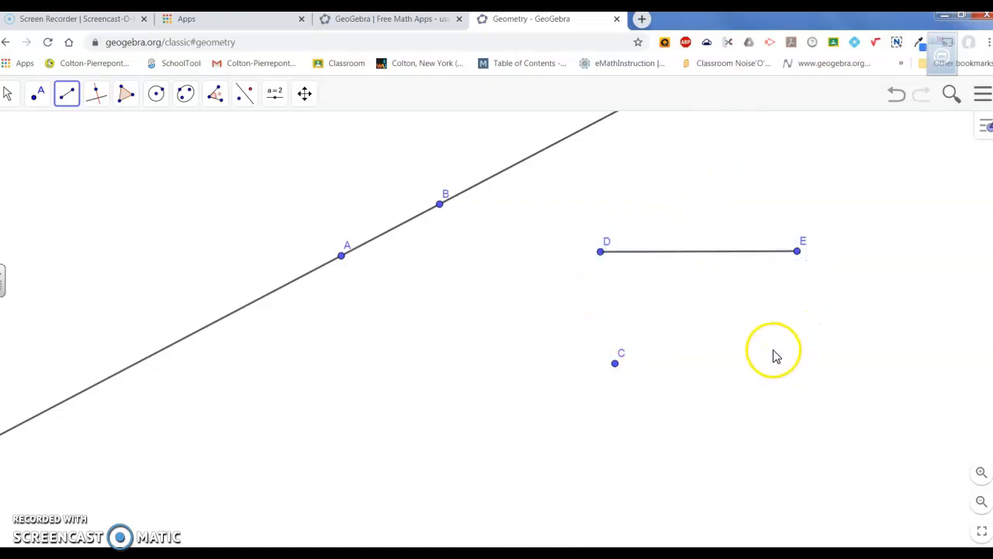
{"action": "left_click", "coordinate": [614, 364]}
{"action": "left_click", "coordinate": [601, 252]}
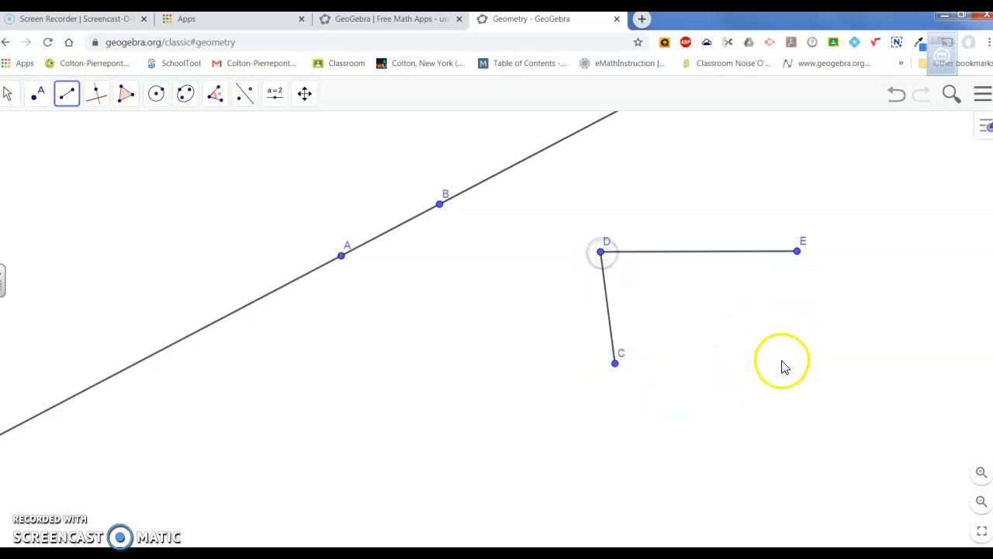
- Move endpoint C down and to the left, and shift point D slightly upward
{"action": "left_click", "coordinate": [8, 94]}
{"action": "left_click", "coordinate": [32, 131]}
{"action": "left_click_drag", "start_coordinate": [614, 363], "coordinate": [543, 398]}
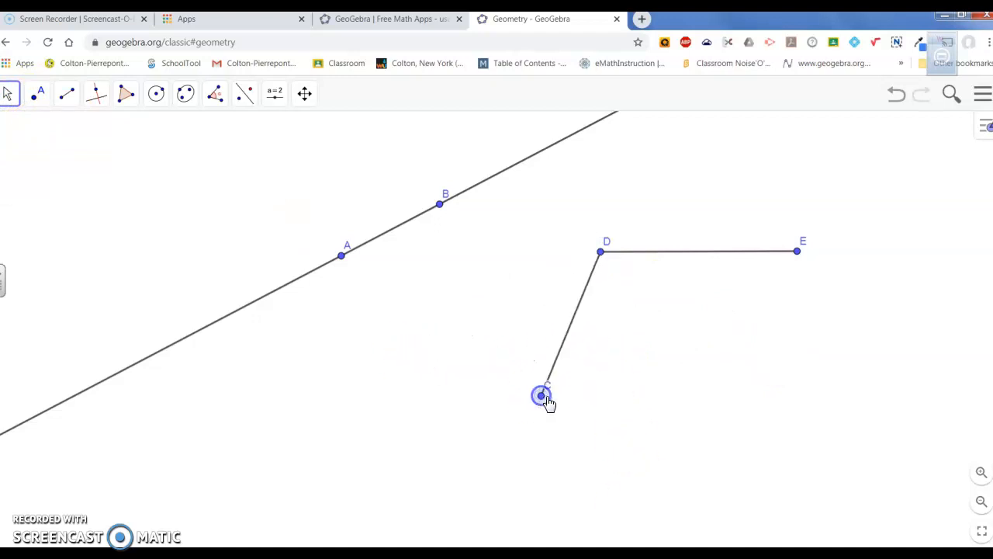
{"action": "mouse_move", "coordinate": [603, 254]}
{"action": "left_mouse_down"}
{"action": "mouse_move", "coordinate": [726, 400]}
{"action": "mouse_move", "coordinate": [602, 244]}
{"action": "left_mouse_up"}
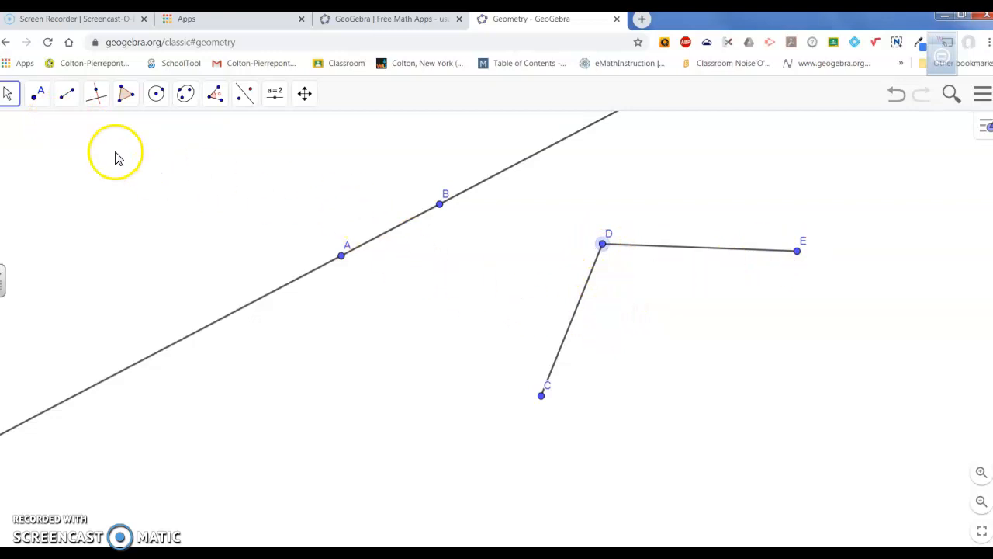
- Construct the midpoint of segment DE with the Midpoint or Center tool
{"action": "left_click", "coordinate": [40, 99]}
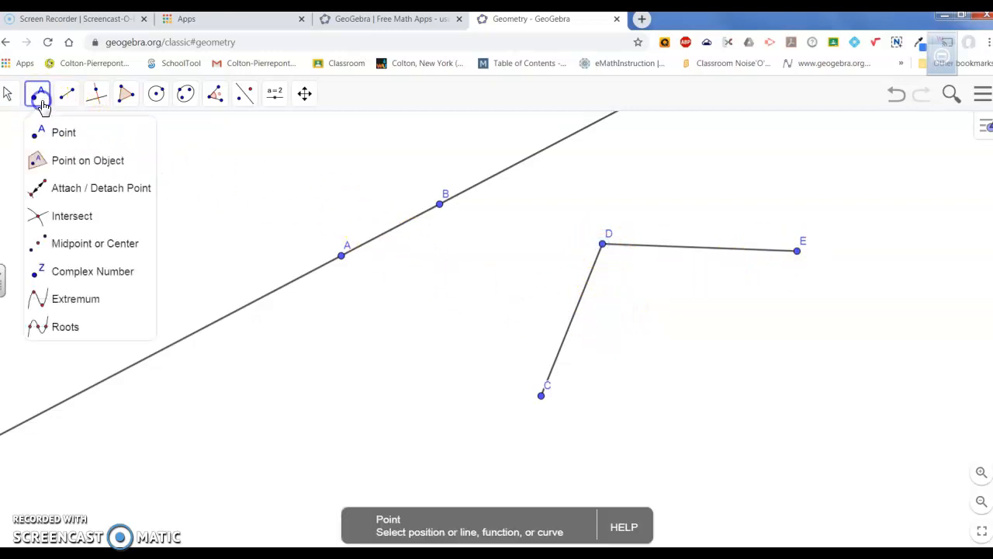
{"action": "left_click", "coordinate": [68, 244]}
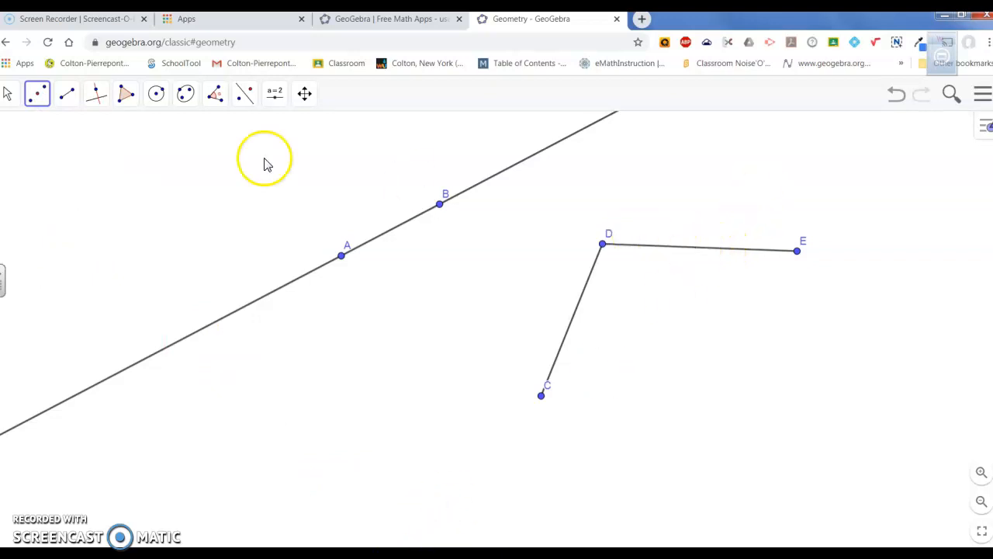
{"action": "left_click", "coordinate": [48, 99]}
{"action": "left_click", "coordinate": [701, 248]}
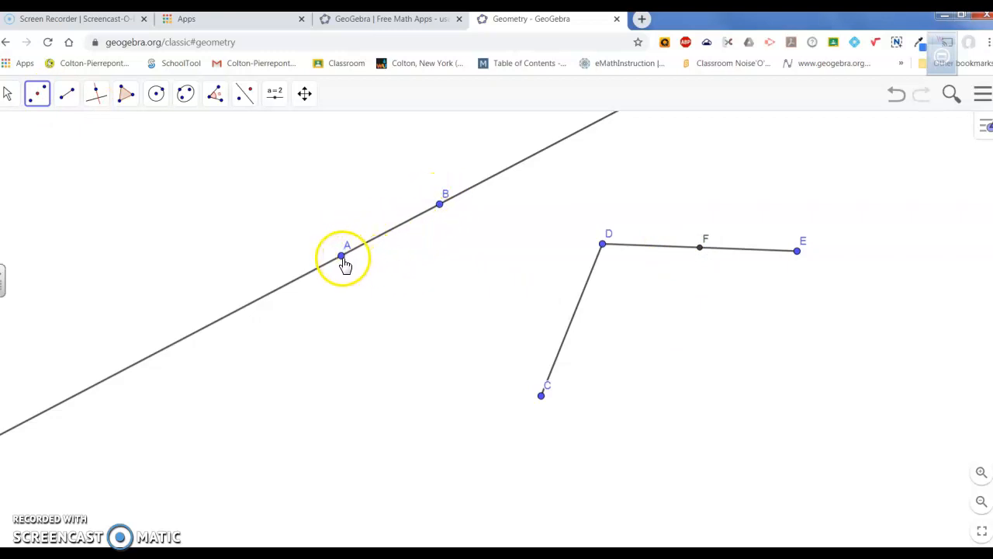
- Construct the midpoint between points A and B on the line
{"action": "left_click", "coordinate": [390, 232]}
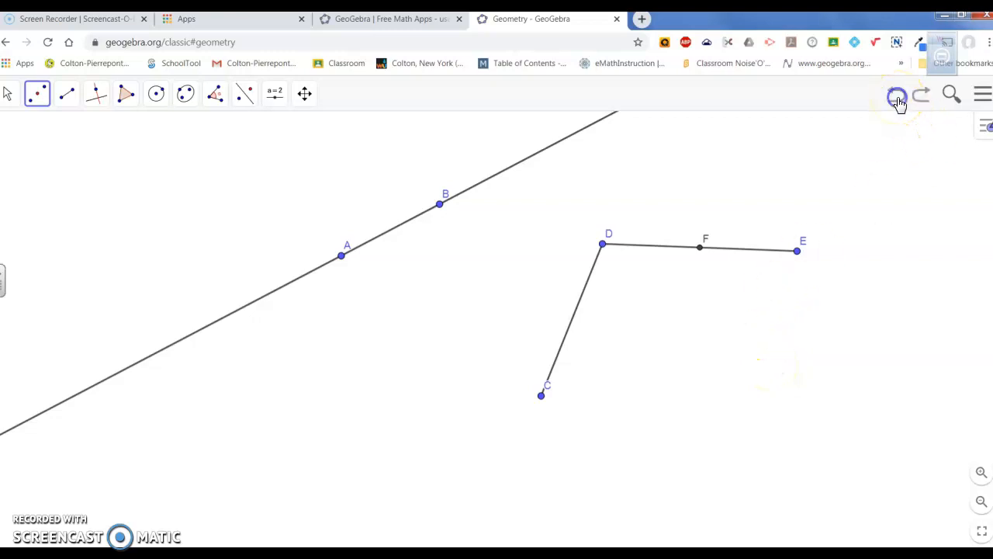
{"action": "left_click", "coordinate": [38, 94]}
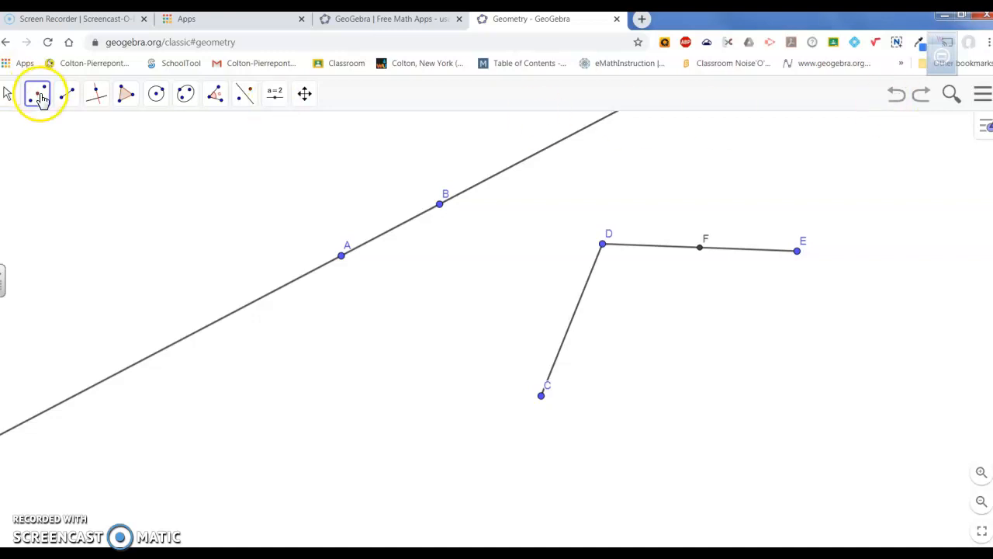
{"action": "left_click", "coordinate": [40, 99]}
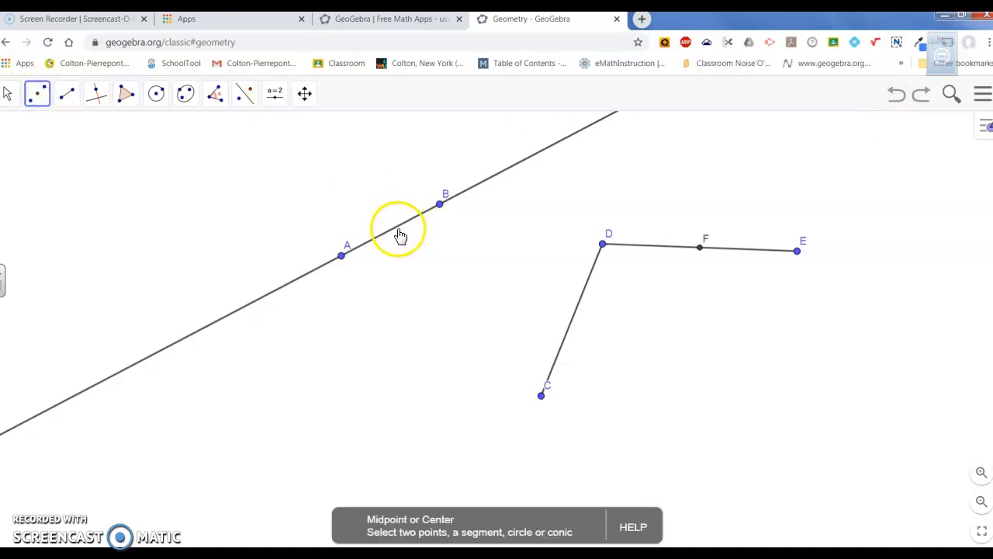
{"action": "left_click", "coordinate": [342, 257]}
{"action": "left_click", "coordinate": [440, 204]}
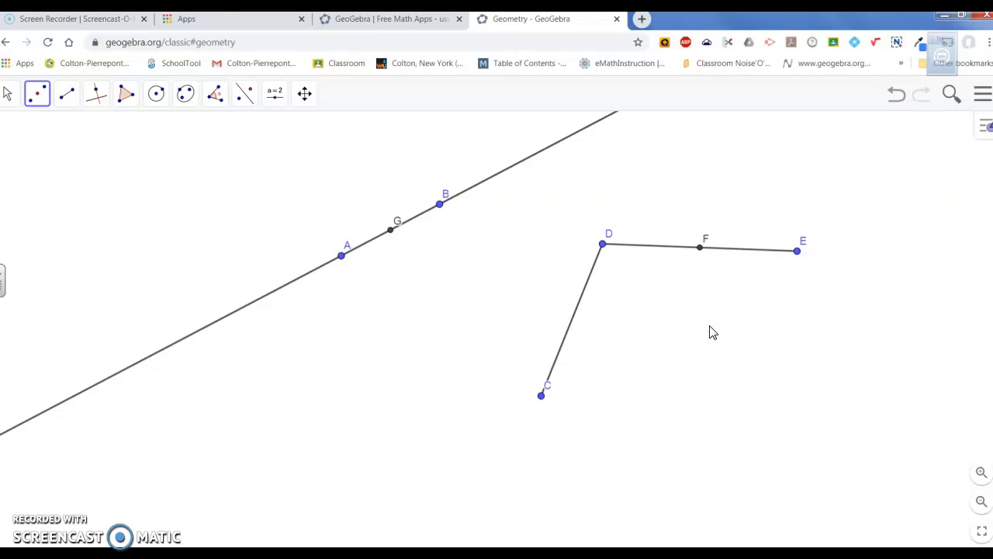
- Start a new blank construction without saving the current one
{"action": "left_click", "coordinate": [982, 96]}
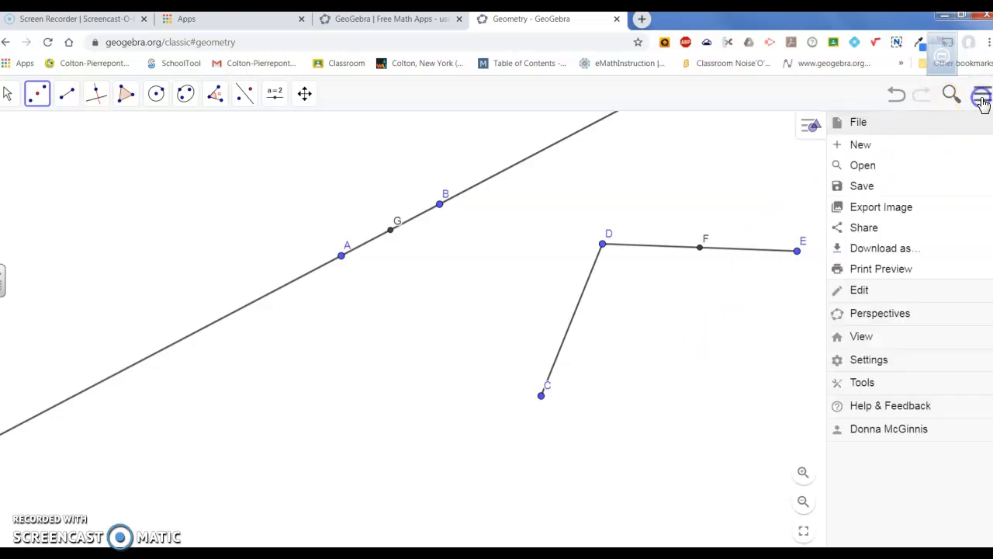
{"action": "left_click", "coordinate": [860, 147]}
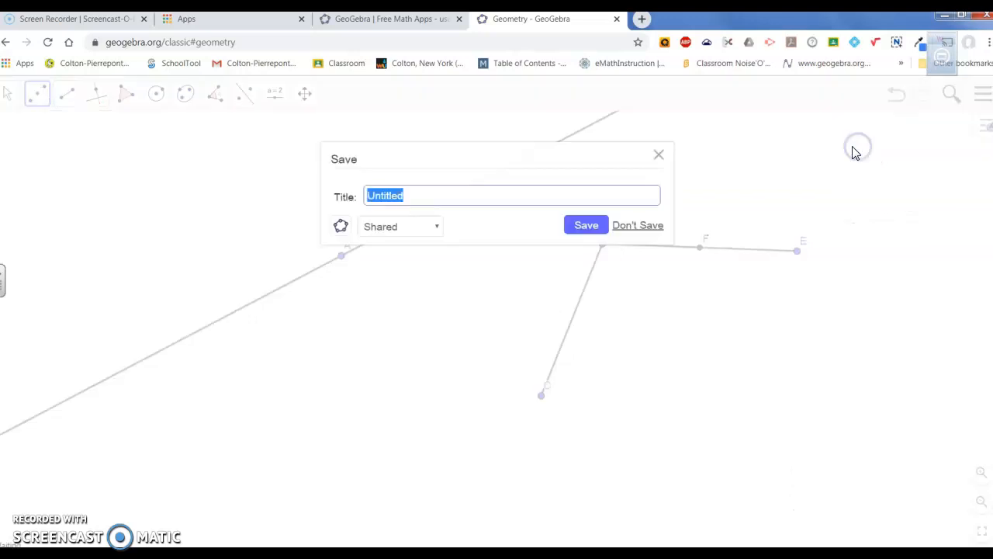
{"action": "left_click", "coordinate": [644, 227]}
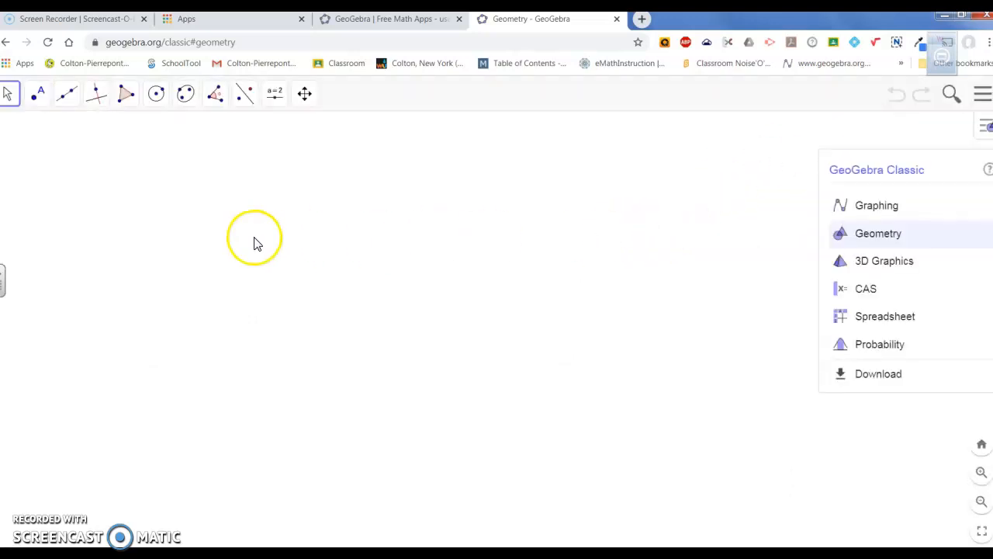
- Draw a roughly horizontal segment AB across the left half of the blank canvas with the Segment tool
{"action": "left_click", "coordinate": [65, 98]}
{"action": "left_click", "coordinate": [103, 163]}
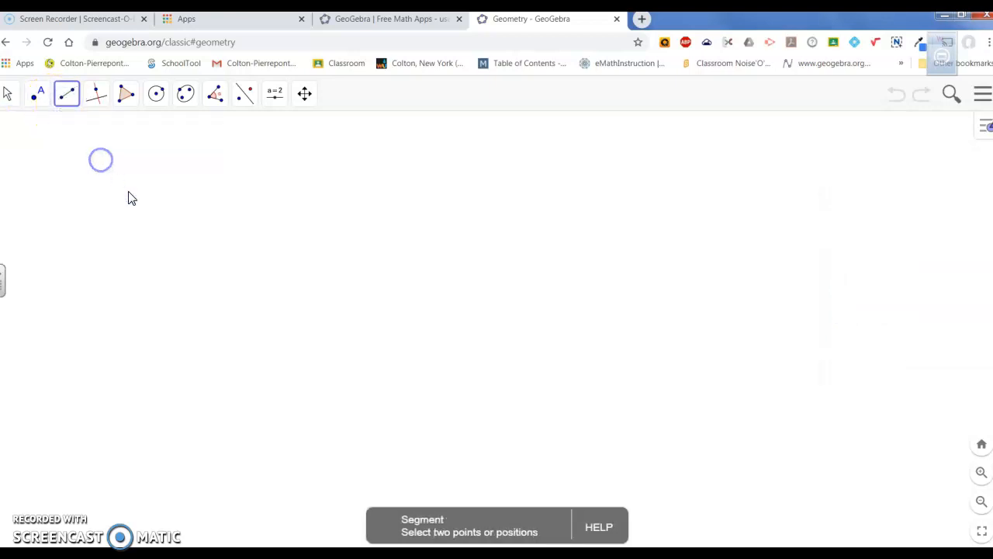
{"action": "left_click", "coordinate": [198, 278]}
{"action": "left_click", "coordinate": [452, 281]}
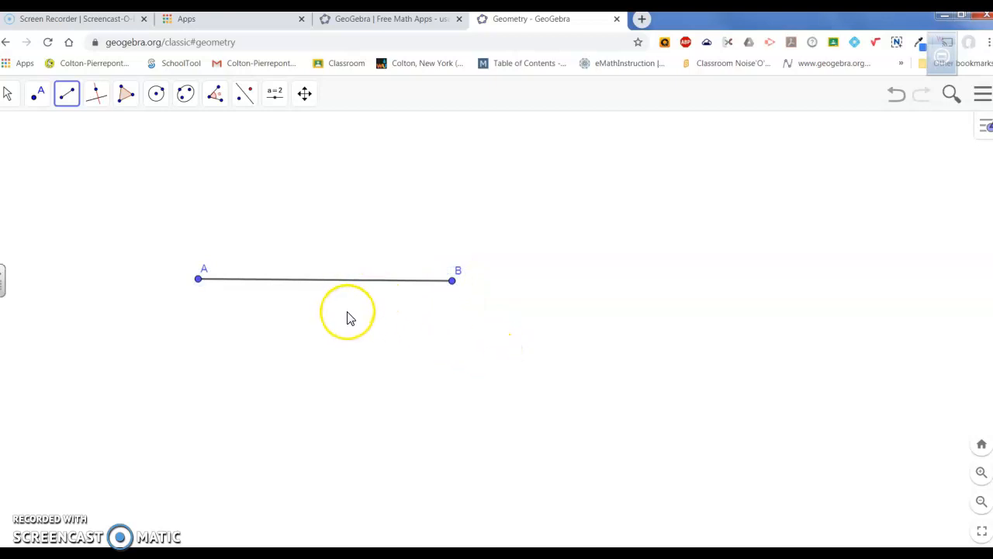
- Construct the perpendicular bisector of AB with the Perpendicular Bisector tool by picking the segment itself
{"action": "left_click", "coordinate": [96, 95]}
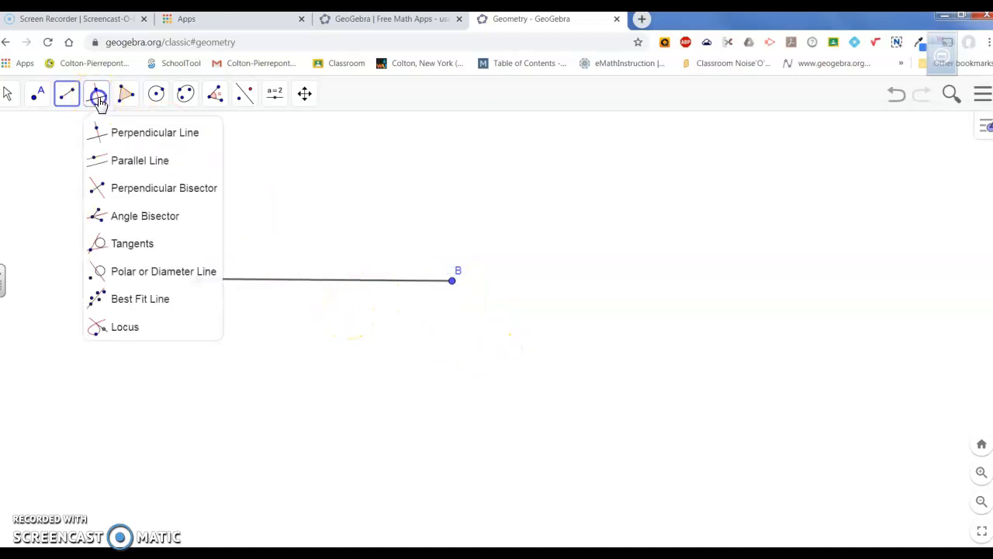
{"action": "left_click", "coordinate": [132, 188]}
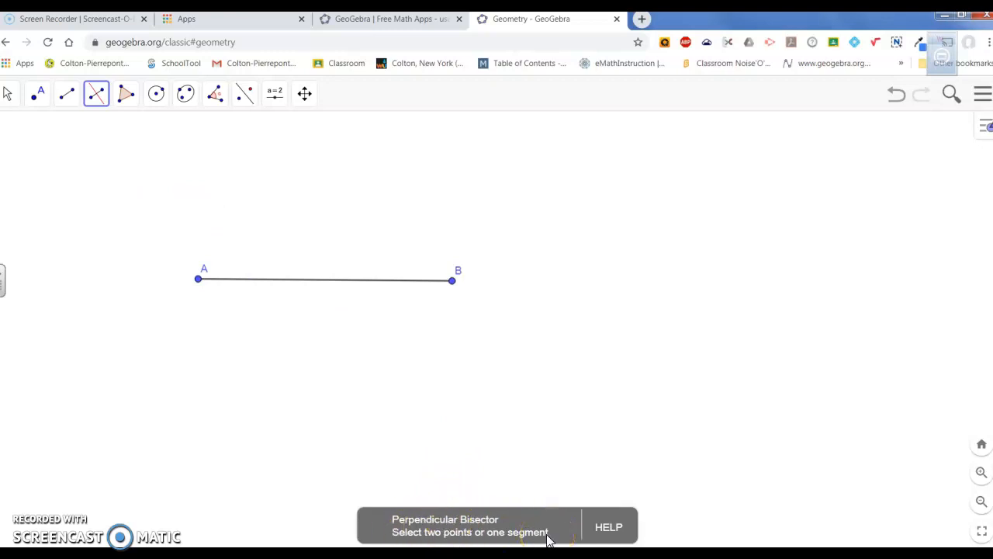
{"action": "left_click", "coordinate": [324, 280]}
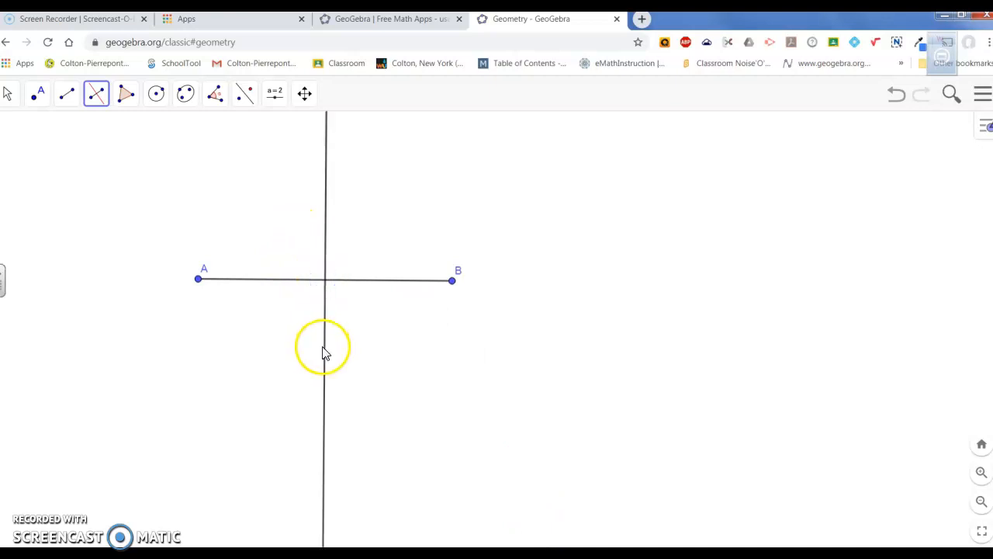
- Draw a second roughly horizontal segment CD to the right of segment AB, at about the same height
{"action": "left_click", "coordinate": [38, 94]}
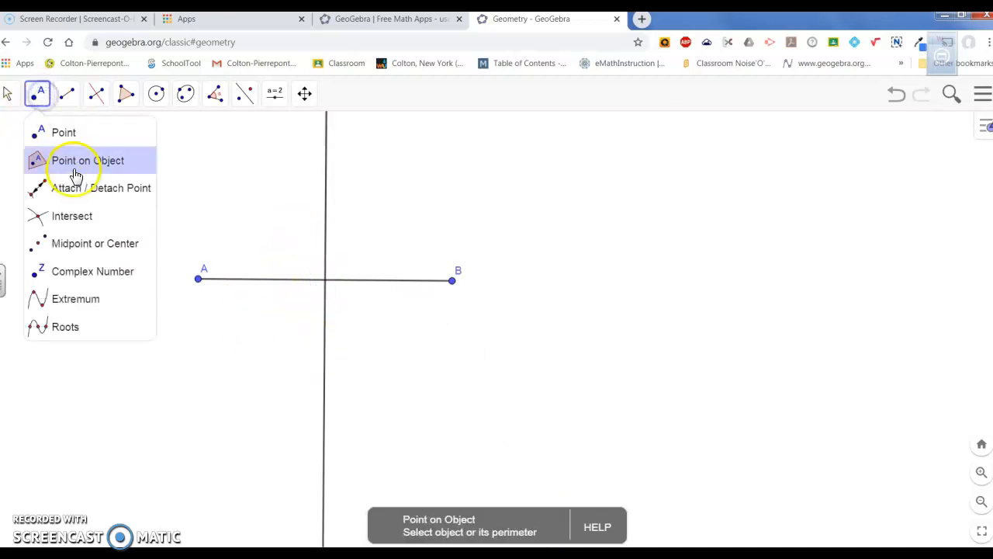
{"action": "left_click", "coordinate": [67, 94]}
{"action": "left_click", "coordinate": [78, 160]}
{"action": "left_click", "coordinate": [606, 284]}
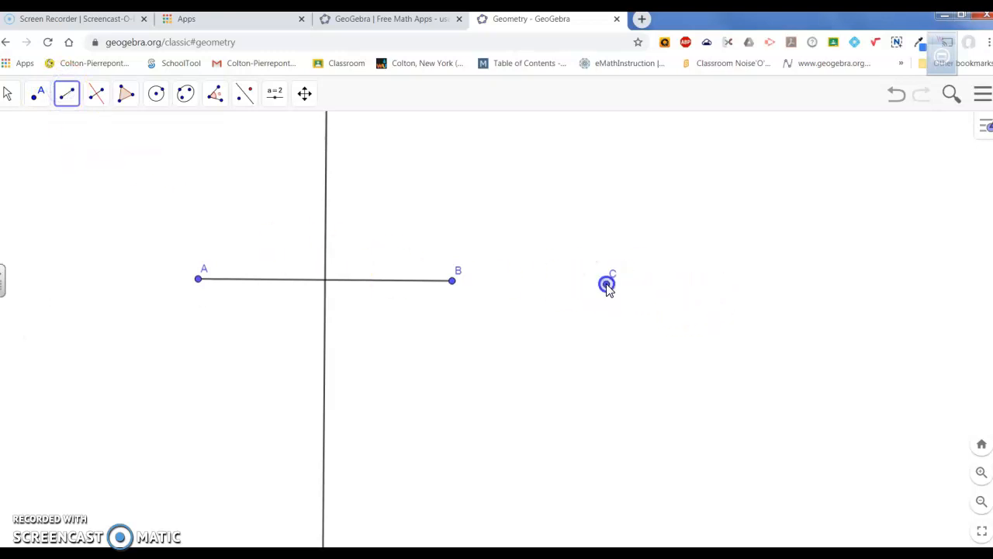
{"action": "left_click", "coordinate": [792, 285]}
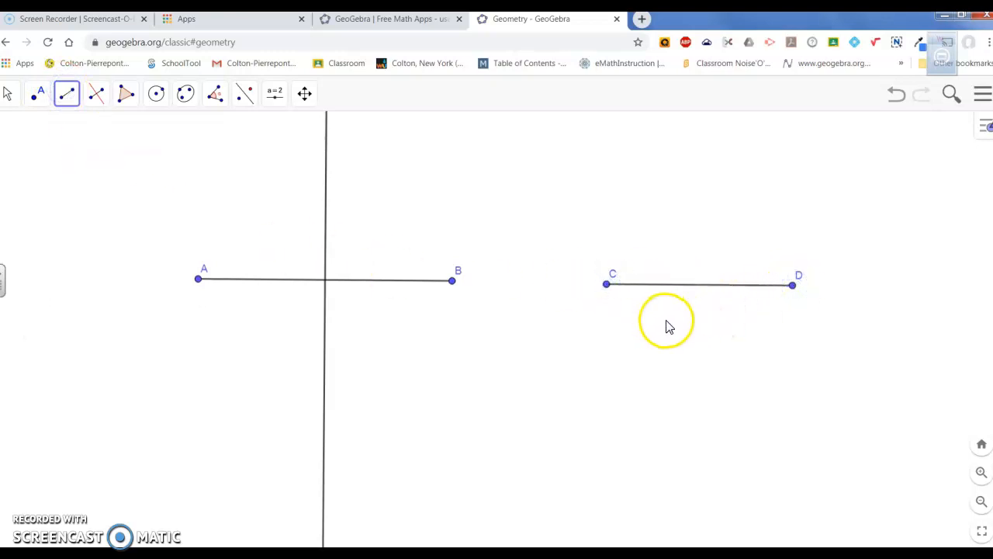
- Construct the perpendicular bisector of CD by picking its two endpoints C and D
{"action": "left_click", "coordinate": [96, 94]}
{"action": "left_click", "coordinate": [101, 132]}
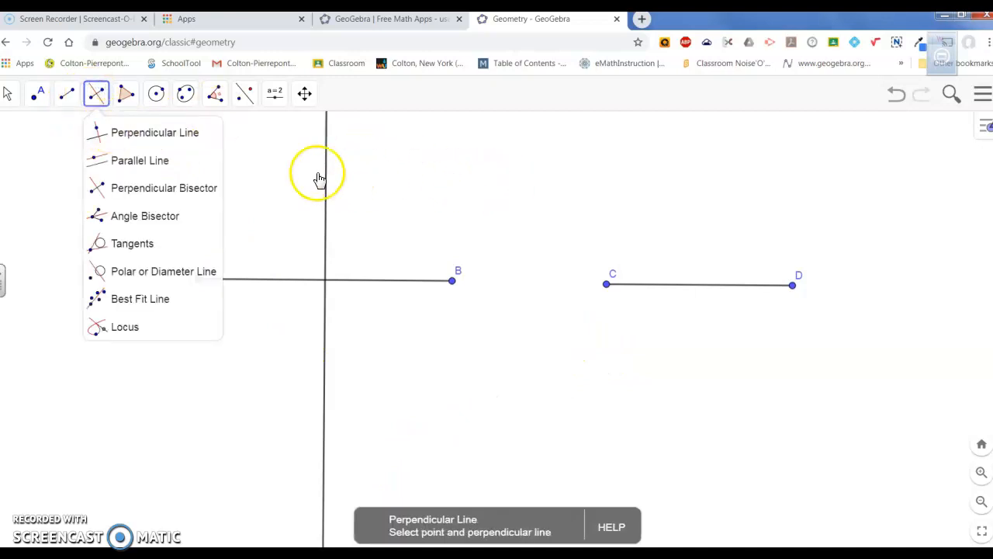
{"action": "left_click", "coordinate": [607, 286]}
{"action": "left_click", "coordinate": [792, 285]}
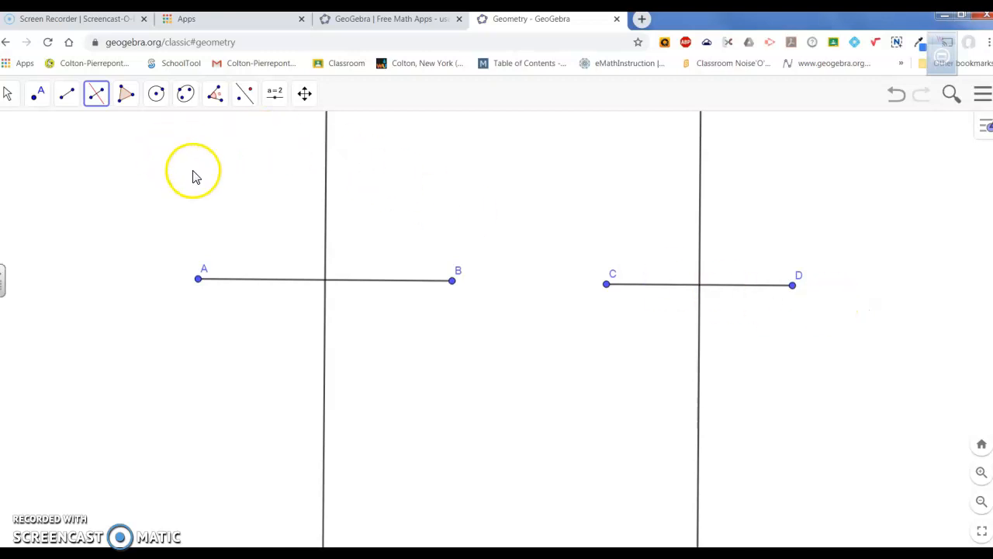
- Place a free point E above segment AB, between endpoint A and the bisector
{"action": "left_click", "coordinate": [94, 96]}
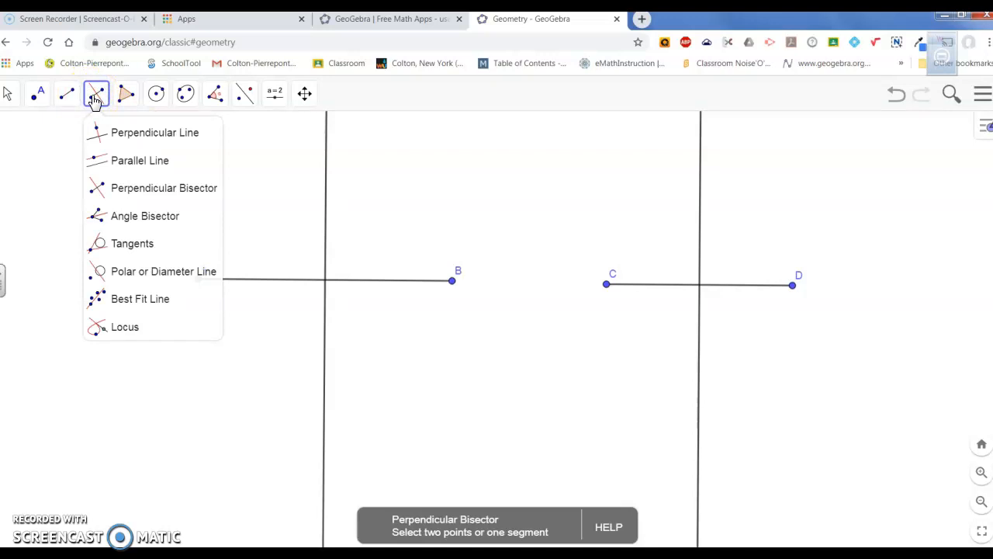
{"action": "left_click", "coordinate": [36, 95]}
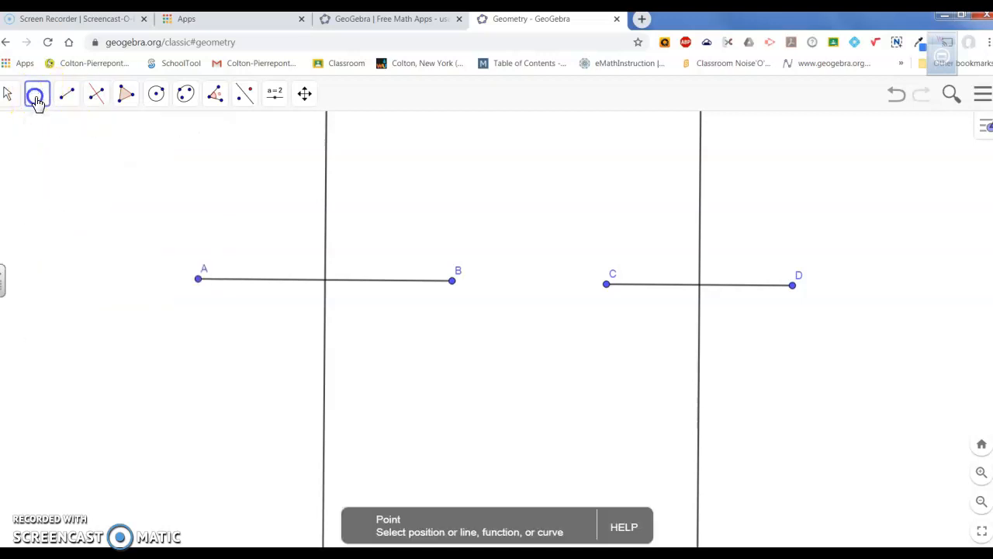
{"action": "left_click", "coordinate": [238, 169]}
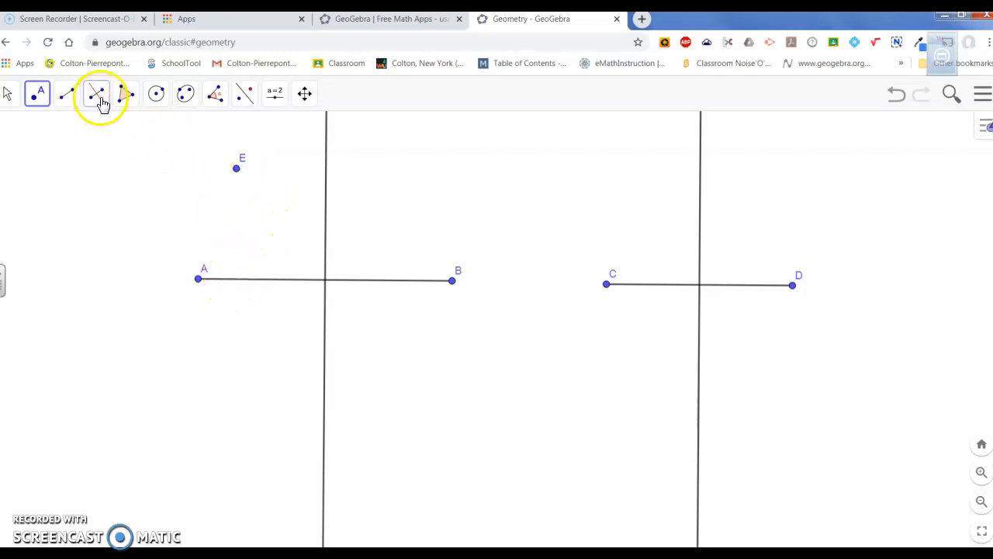
- Construct a line through point E perpendicular to segment AB with the Perpendicular Line tool
{"action": "left_click", "coordinate": [98, 96]}
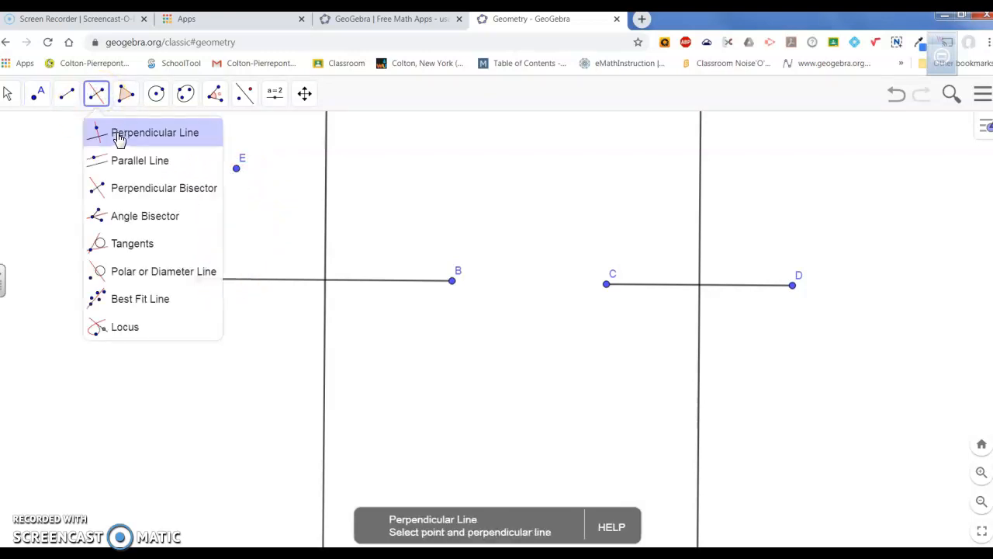
{"action": "left_click", "coordinate": [118, 134]}
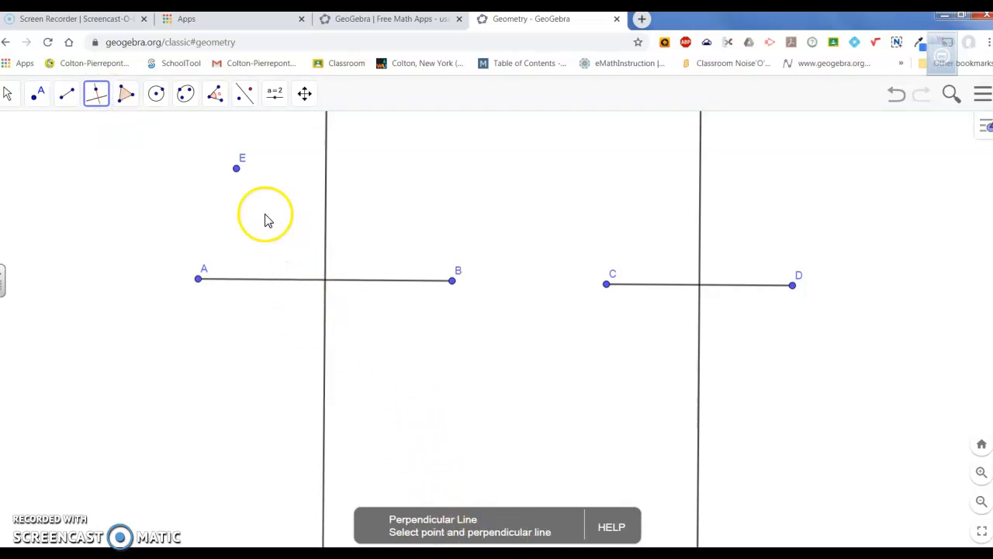
{"action": "left_click", "coordinate": [236, 168]}
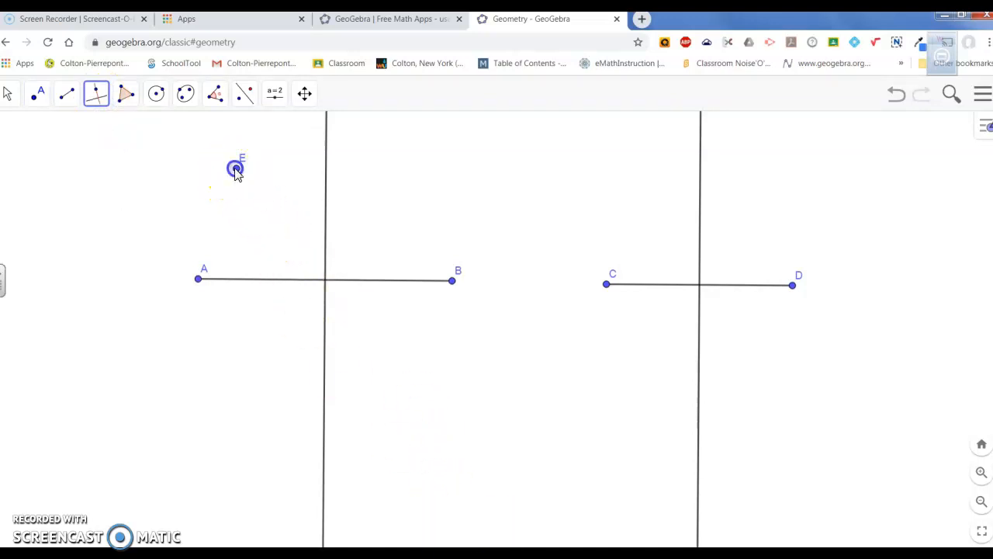
{"action": "left_click", "coordinate": [231, 280]}
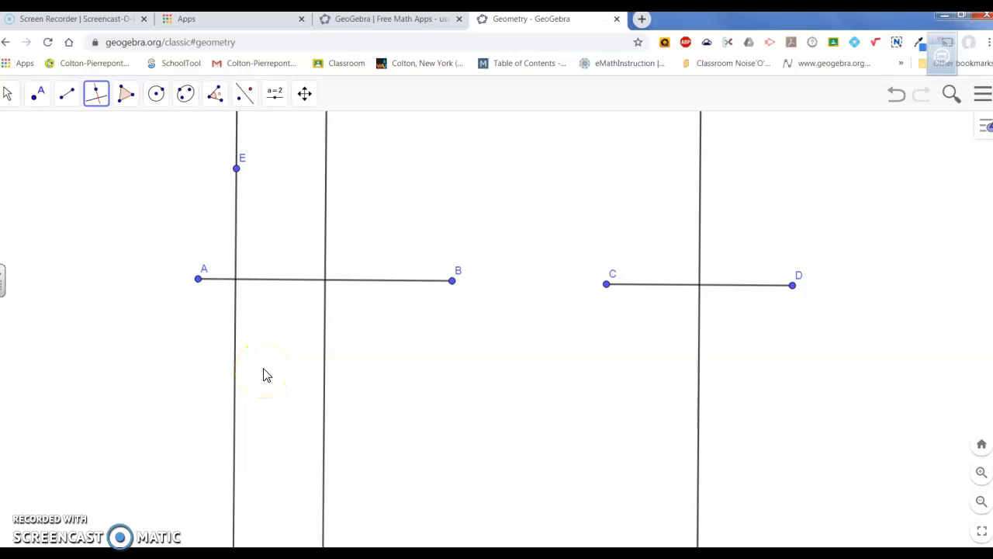
- Construct a line through point E parallel to segment AB with the Parallel Line tool
{"action": "left_click", "coordinate": [97, 95]}
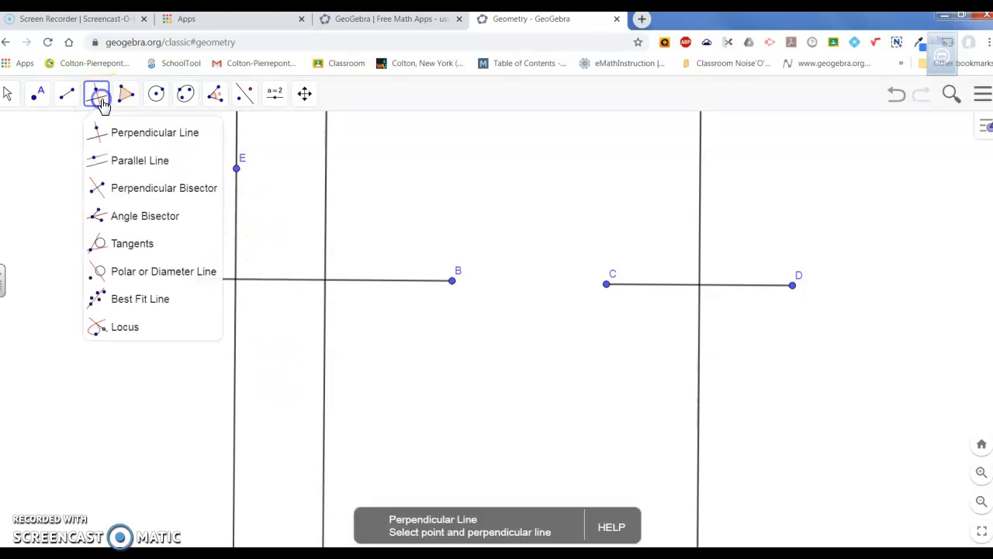
{"action": "left_click", "coordinate": [132, 161]}
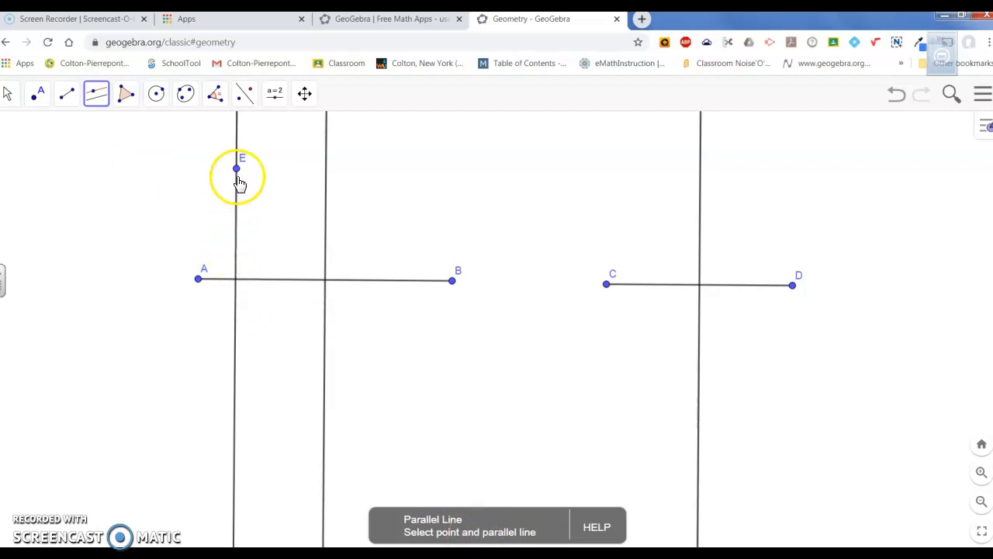
{"action": "left_click", "coordinate": [219, 280]}
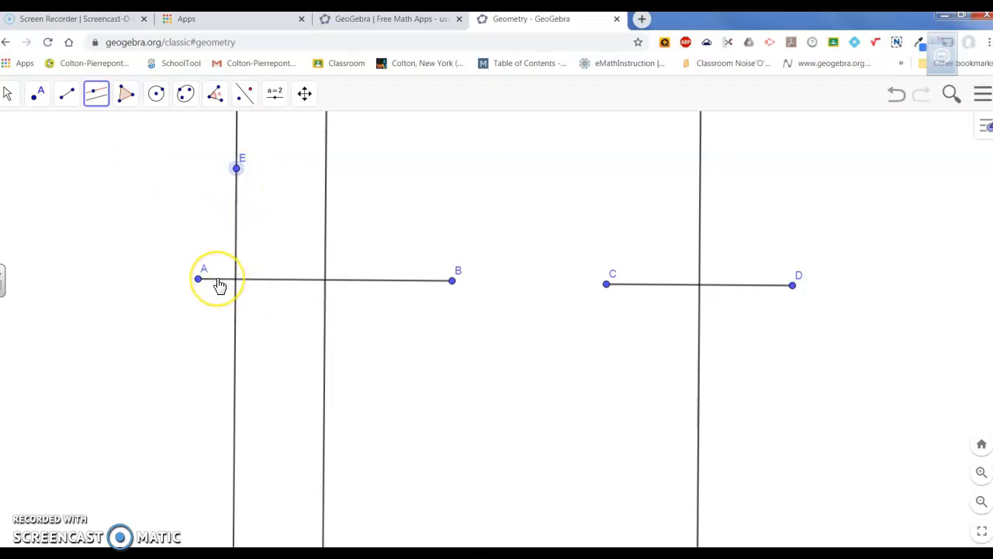
{"action": "left_click", "coordinate": [220, 284]}
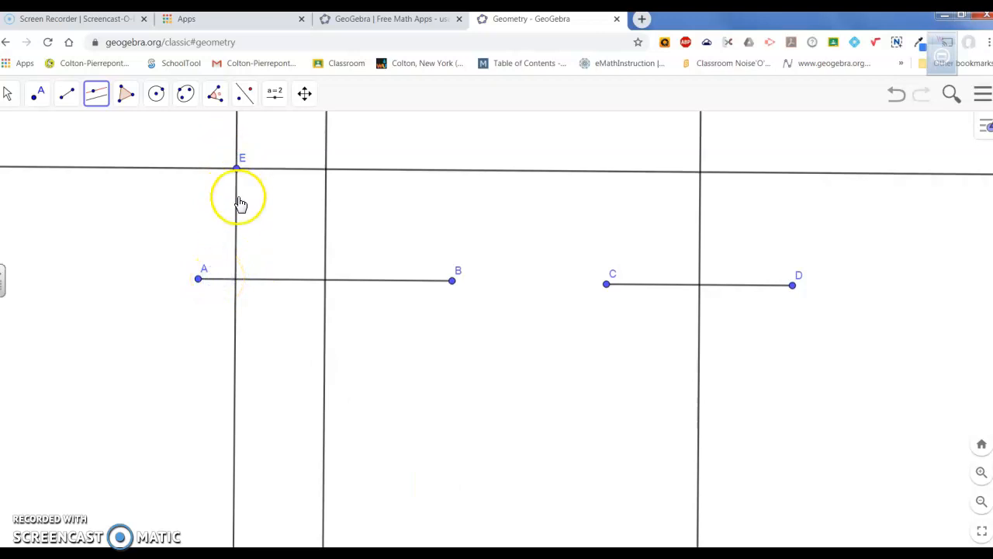
- Move endpoint A slightly down and to the left, and lower point E with its parallel line toward segment AB
{"action": "left_click", "coordinate": [7, 95]}
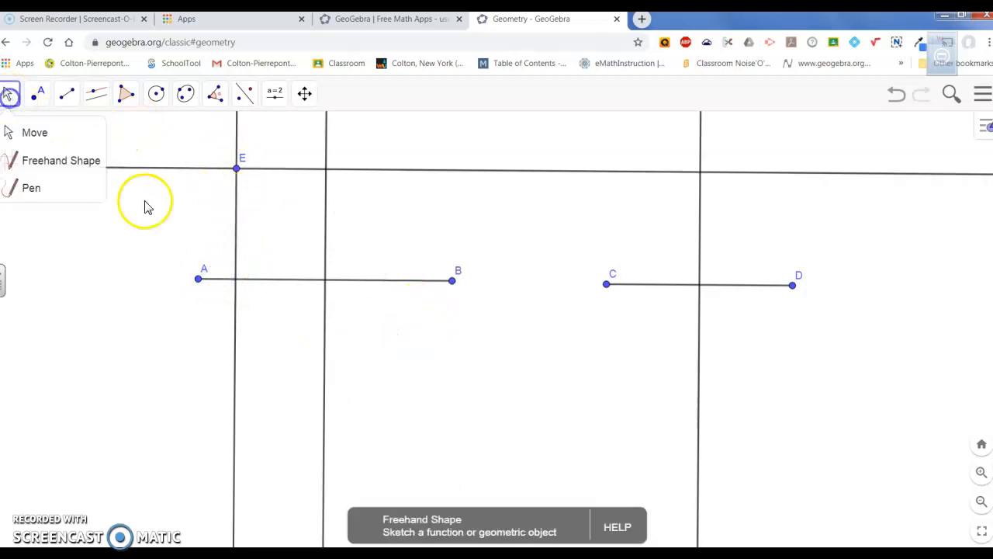
{"action": "left_click_drag", "start_coordinate": [200, 281], "coordinate": [189, 299]}
{"action": "left_click", "coordinate": [360, 186]}
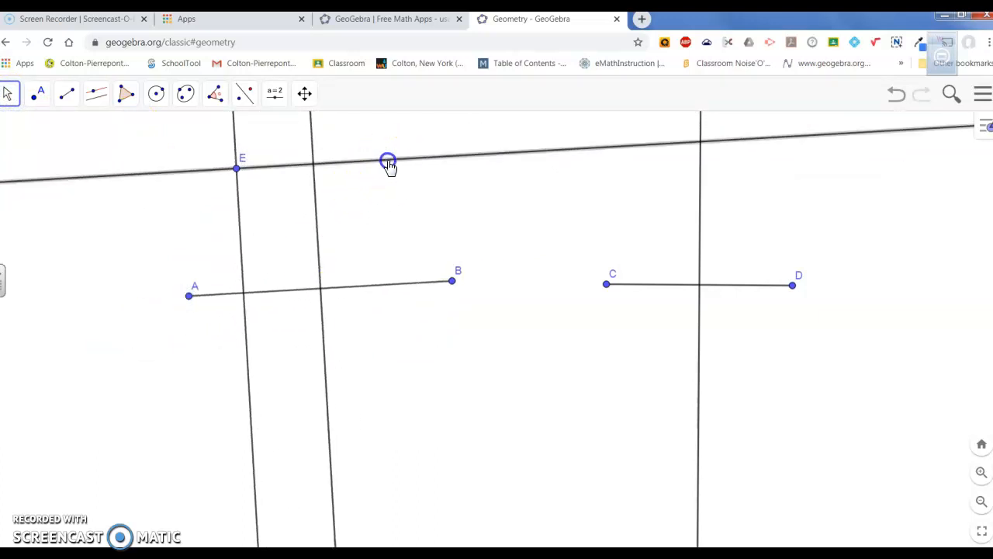
{"action": "left_click_drag", "start_coordinate": [381, 163], "coordinate": [376, 211]}
{"action": "left_click", "coordinate": [170, 171]}
{"action": "left_click_drag", "start_coordinate": [240, 177], "coordinate": [239, 217]}
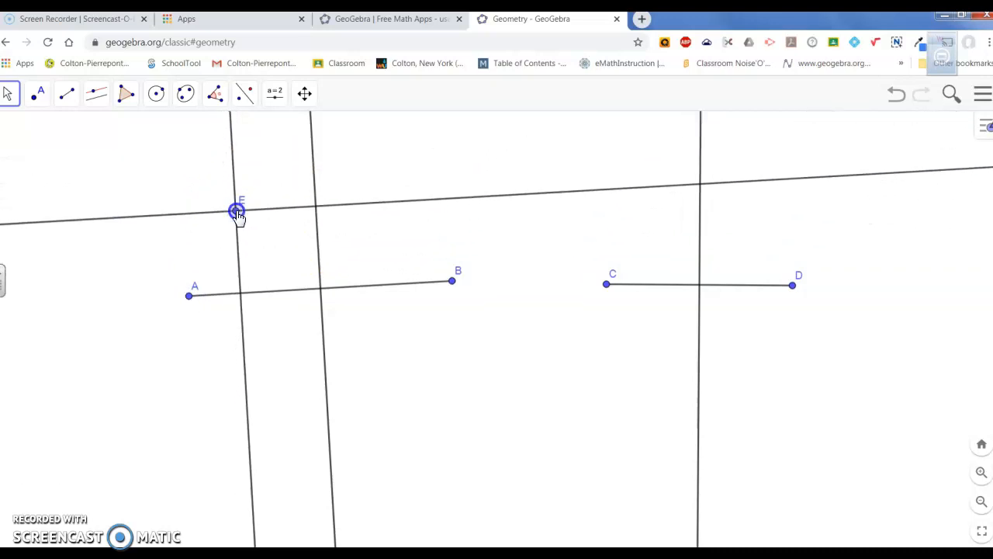
{"action": "left_click", "coordinate": [672, 346]}
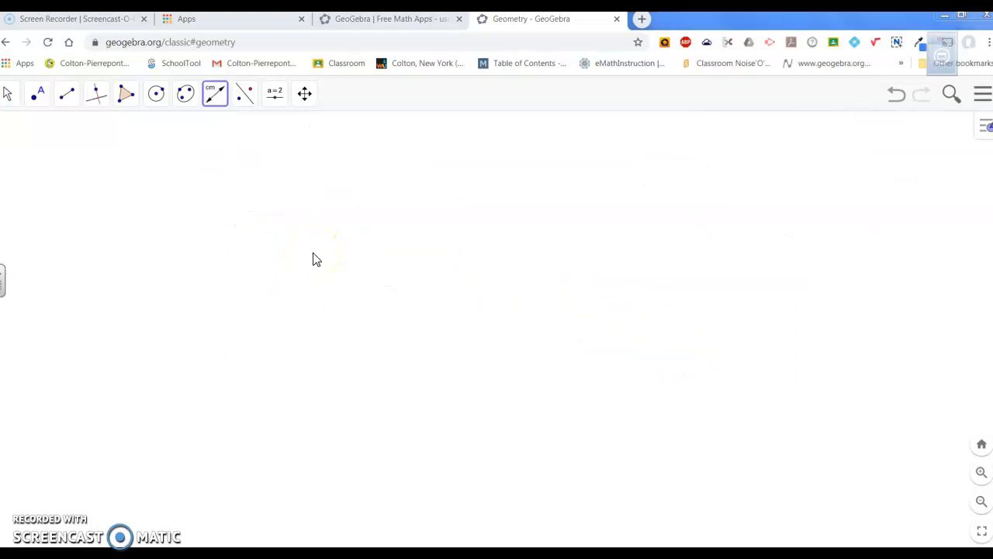
{"action": "left_click", "coordinate": [217, 97]}
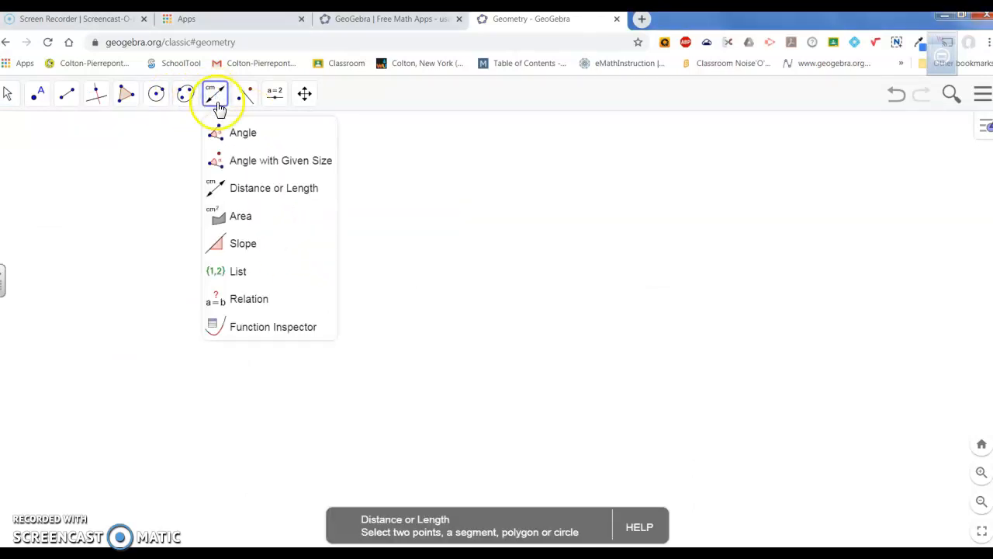
{"action": "left_click", "coordinate": [221, 129]}
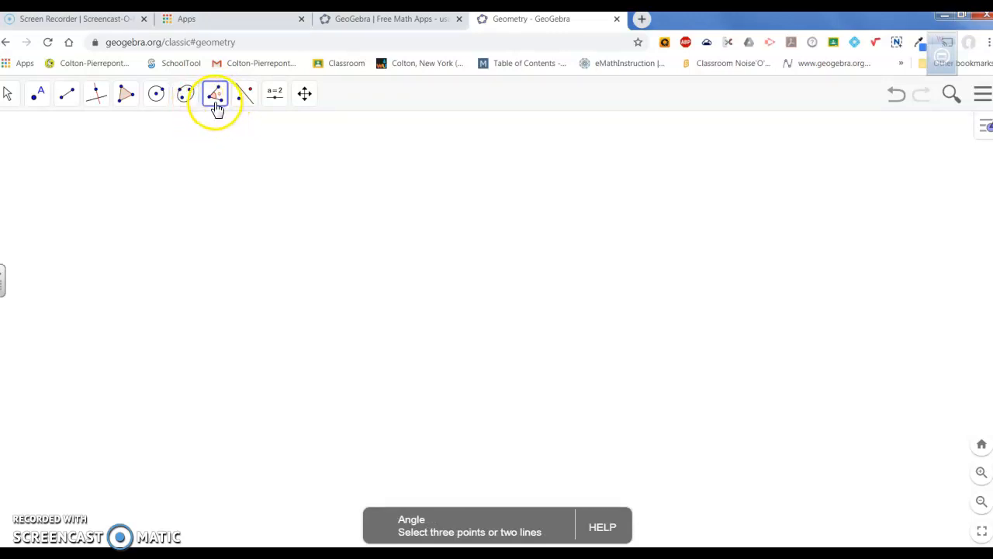
- Draw two connected segments on the blank canvas, a short AB and a much longer BC extending to the right
{"action": "left_click", "coordinate": [65, 99]}
{"action": "left_click", "coordinate": [78, 160]}
{"action": "left_click", "coordinate": [247, 292]}
{"action": "left_click", "coordinate": [276, 291]}
{"action": "left_click", "coordinate": [530, 298]}
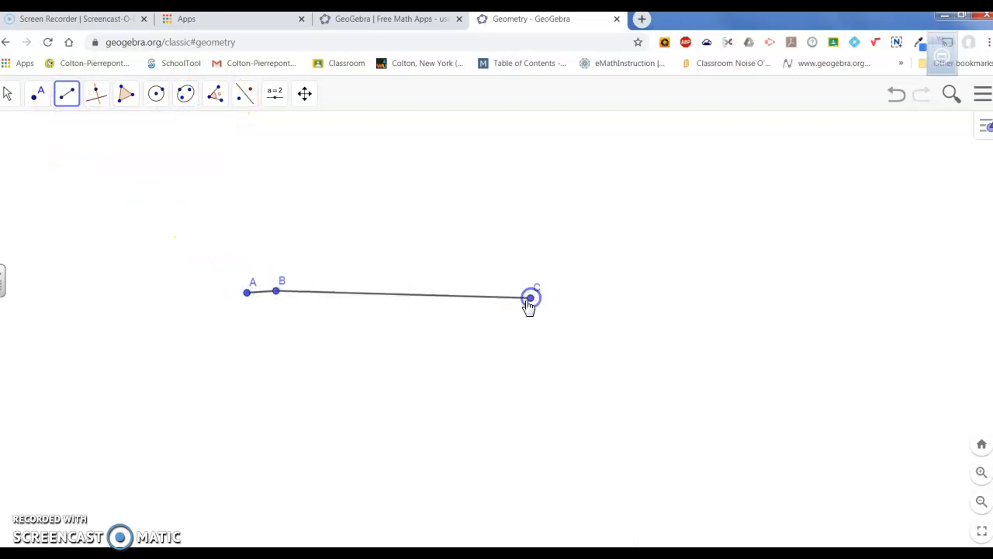
- Move the shared point B up and to the right, so AB and BC form a wide peak between A and C
{"action": "left_click", "coordinate": [7, 95]}
{"action": "left_click", "coordinate": [16, 133]}
{"action": "left_click_drag", "start_coordinate": [275, 291], "coordinate": [373, 206]}
{"action": "left_click", "coordinate": [396, 343]}
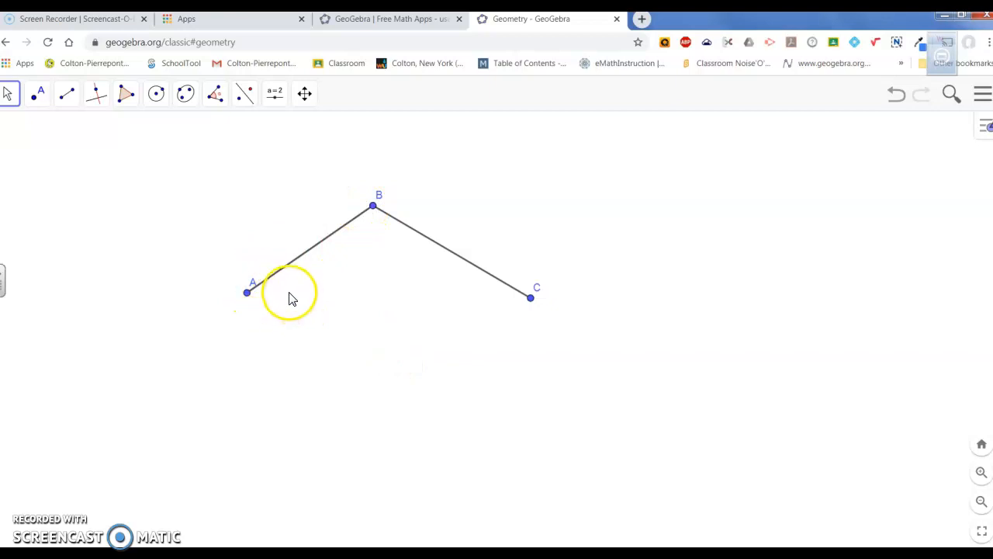
- Measure the length of segment AB with the Distance or Length tool by picking the segment
{"action": "left_click", "coordinate": [215, 107]}
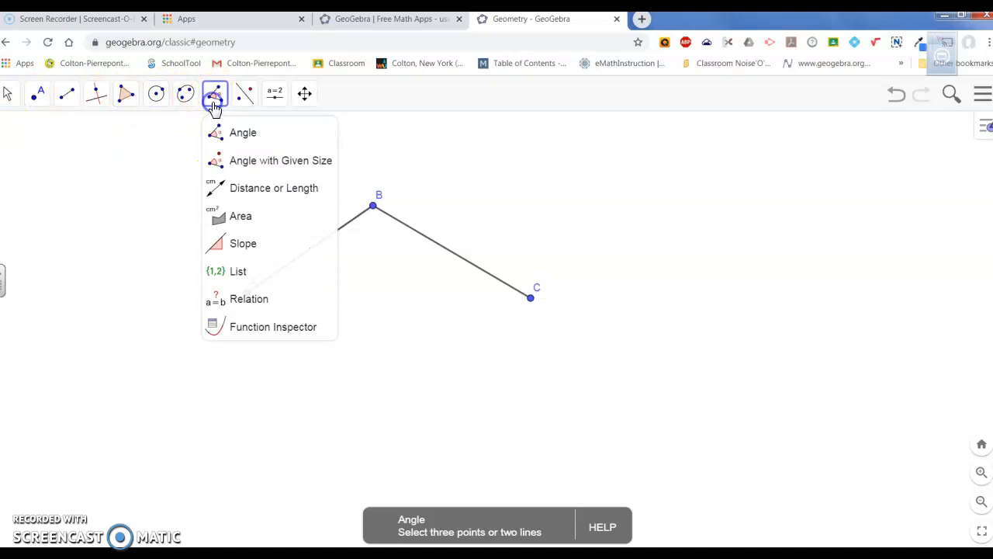
{"action": "left_click", "coordinate": [231, 192]}
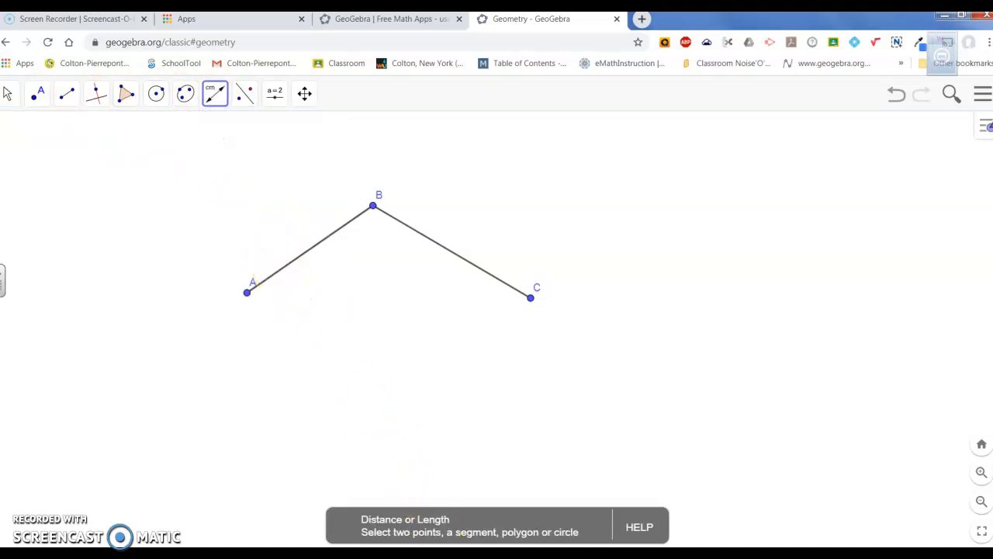
{"action": "left_click", "coordinate": [296, 265]}
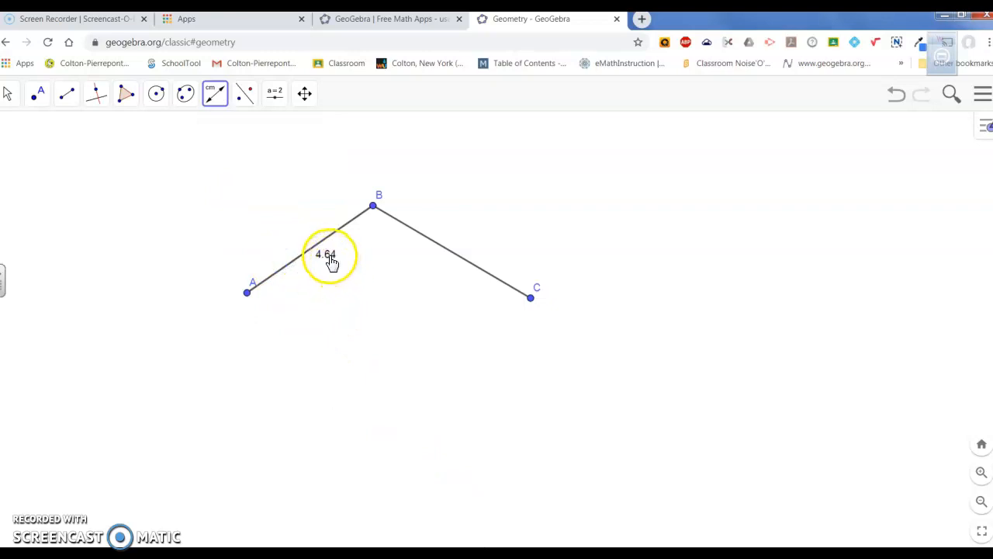
- Move the length label of segment AB to the upper left side of the segment
{"action": "left_click", "coordinate": [11, 95]}
{"action": "left_click", "coordinate": [63, 146]}
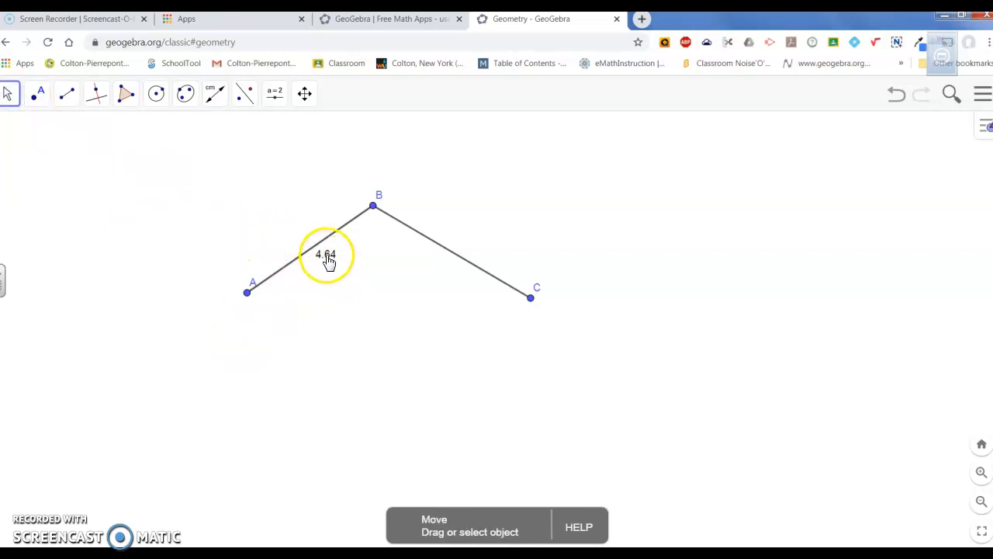
{"action": "left_click_drag", "start_coordinate": [326, 256], "coordinate": [286, 232]}
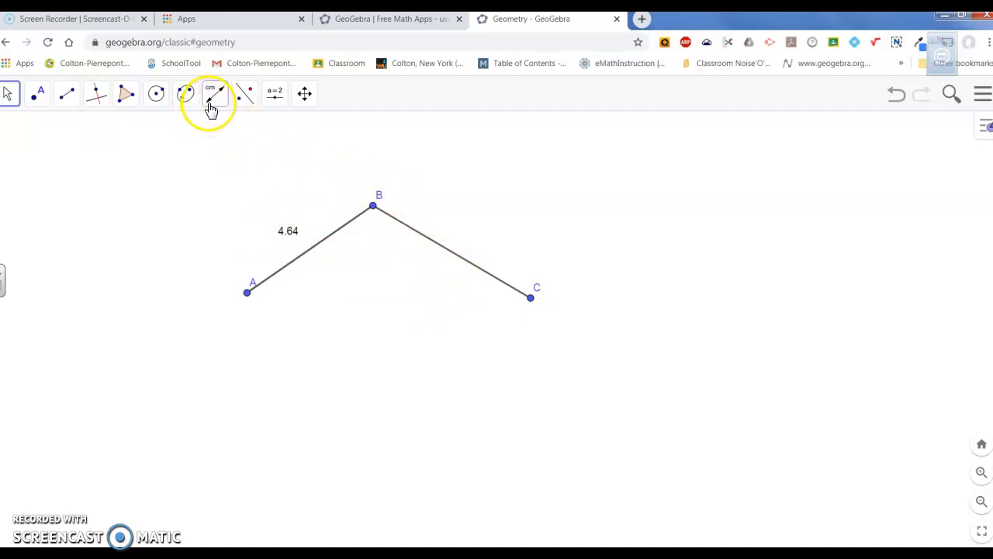
- Measure the distance from B to C with the Distance or Length tool by picking the two points
{"action": "left_click", "coordinate": [211, 109]}
{"action": "left_click", "coordinate": [233, 188]}
{"action": "left_click", "coordinate": [372, 208]}
{"action": "left_click", "coordinate": [531, 300]}
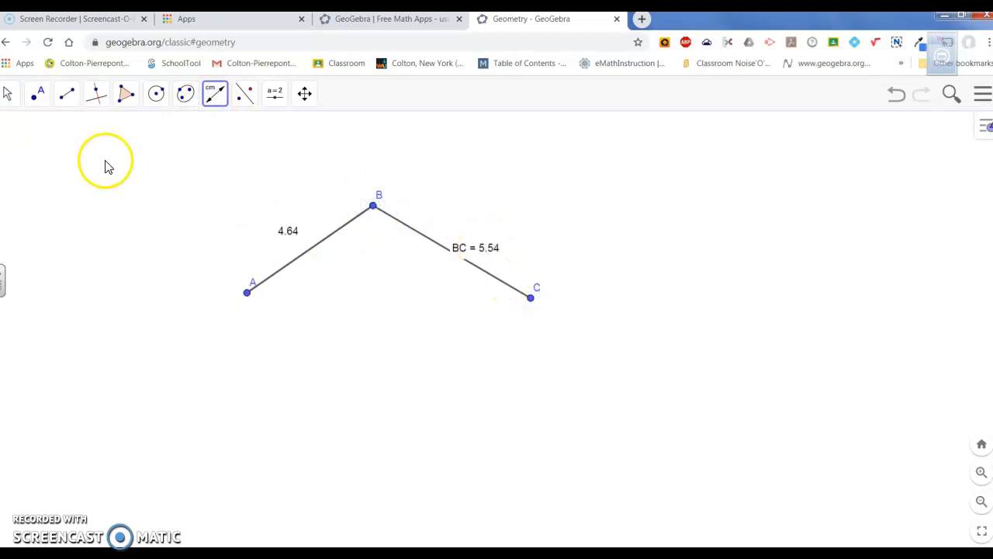
- Move the length label of BC off the segment to its upper right side
{"action": "left_click", "coordinate": [8, 94]}
{"action": "left_click", "coordinate": [31, 129]}
{"action": "left_click_drag", "start_coordinate": [482, 252], "coordinate": [500, 238]}
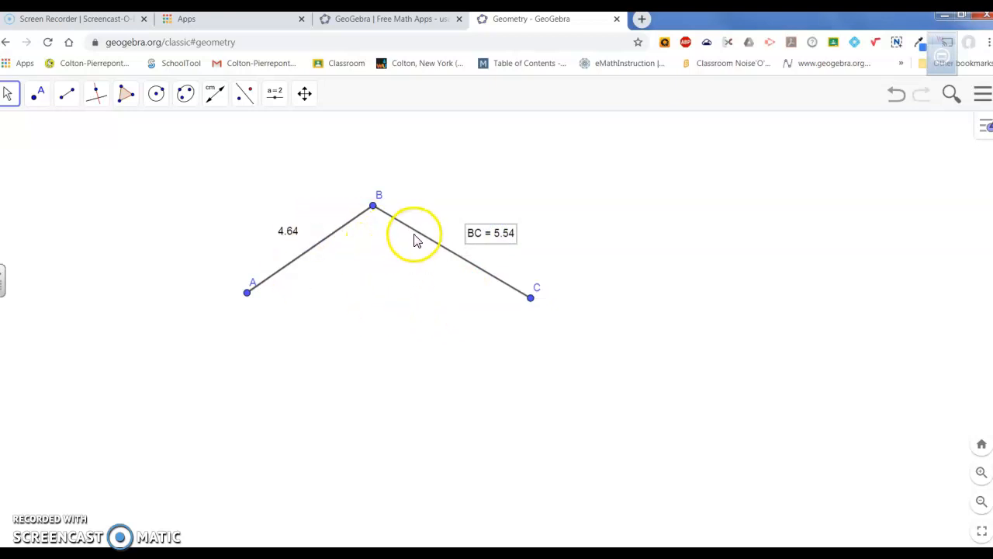
- Measure the interior angle at B with the Angle tool by picking points A, B and C in that order
{"action": "left_click", "coordinate": [221, 104]}
{"action": "left_click", "coordinate": [231, 132]}
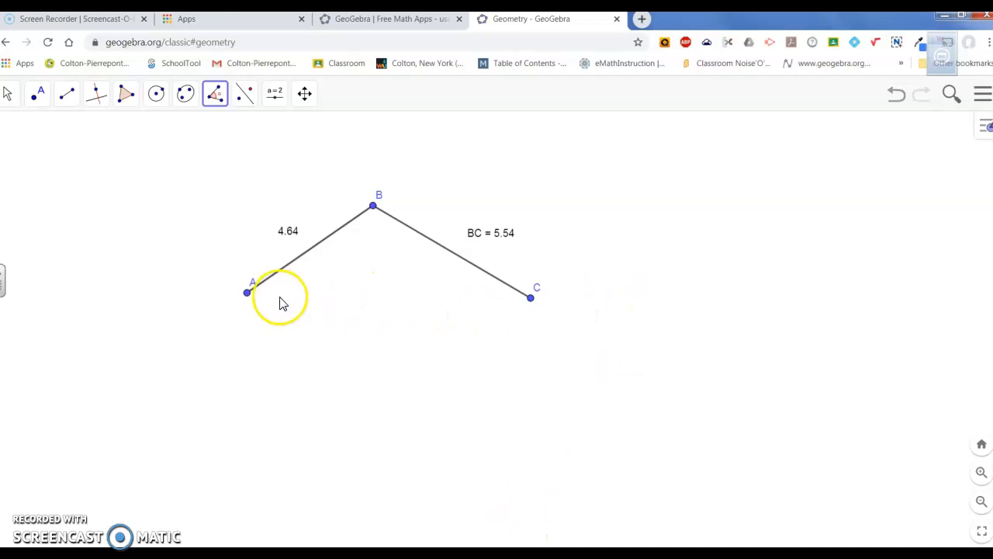
{"action": "left_click", "coordinate": [247, 295]}
{"action": "left_click", "coordinate": [373, 206]}
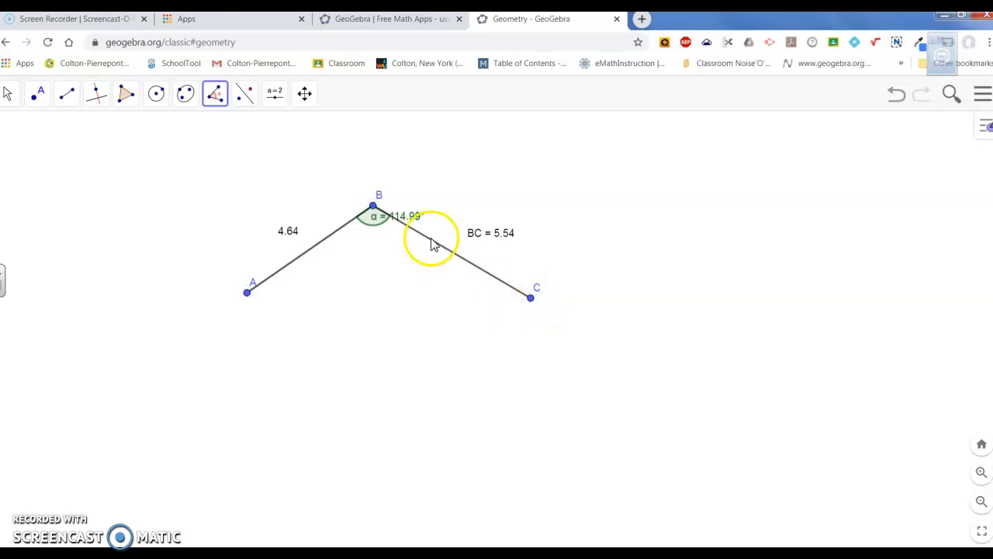
- Move the interior angle's label to just below the angle mark at vertex B
{"action": "left_click", "coordinate": [14, 98]}
{"action": "left_click", "coordinate": [37, 93]}
{"action": "left_click", "coordinate": [10, 94]}
{"action": "left_click", "coordinate": [12, 125]}
{"action": "left_click_drag", "start_coordinate": [399, 226], "coordinate": [378, 250]}
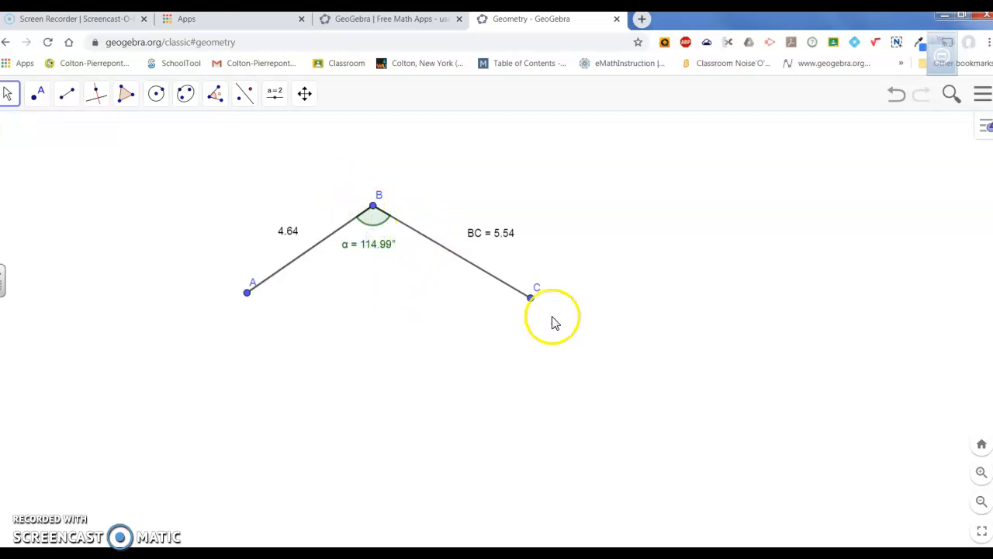
- Measure the reflex angle at B with the Angle tool by picking points C, B and A in that order
{"action": "left_click", "coordinate": [216, 95]}
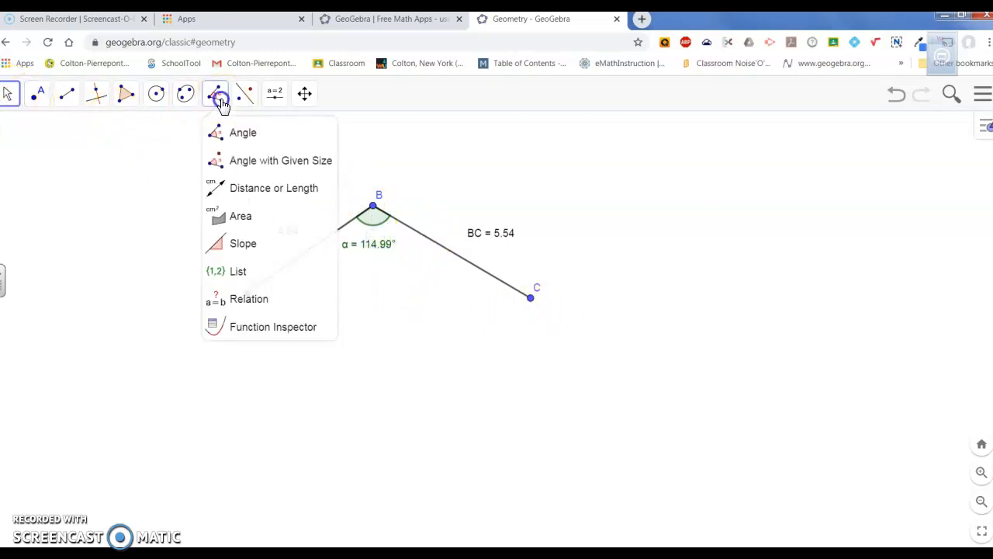
{"action": "left_click", "coordinate": [224, 129]}
{"action": "left_click", "coordinate": [530, 297]}
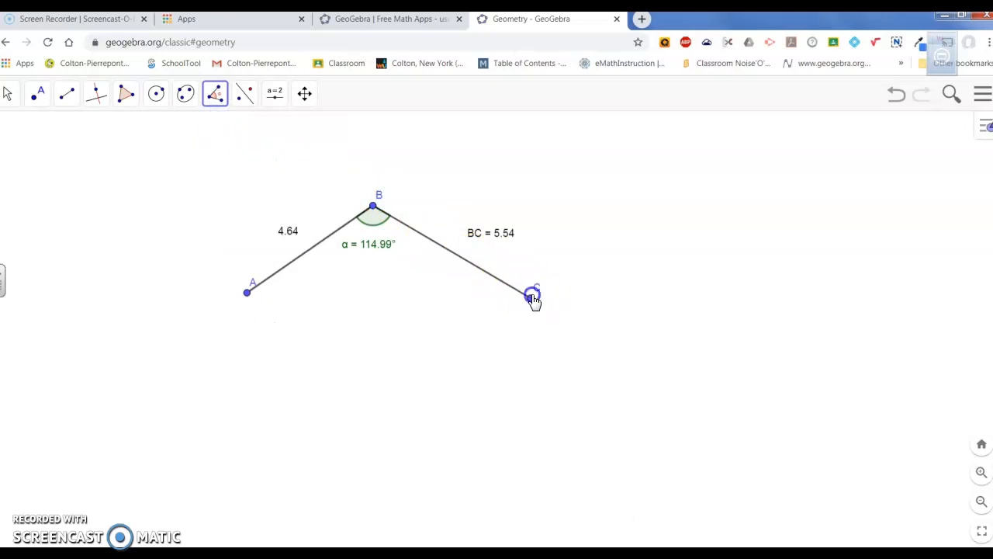
{"action": "left_click", "coordinate": [249, 292]}
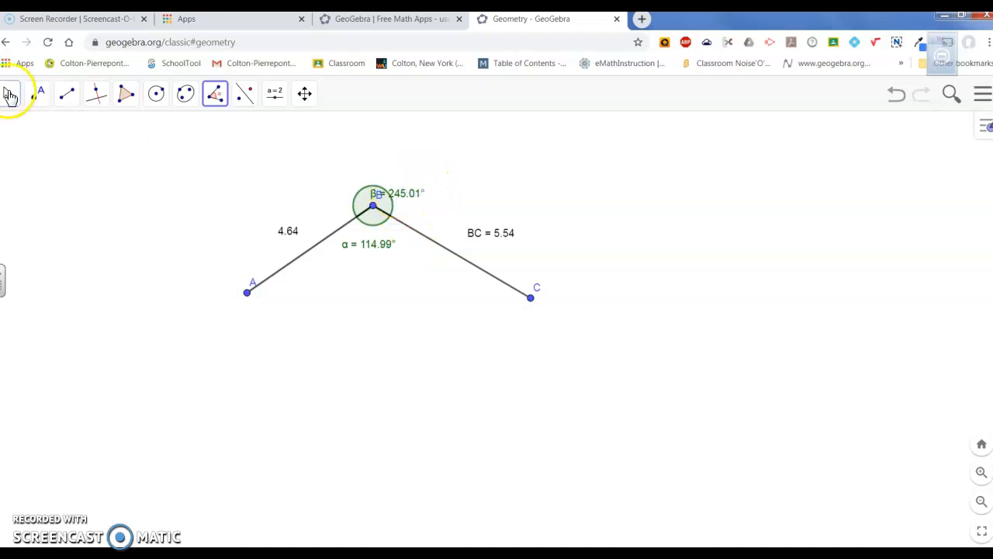
- Move the reflex angle's label above vertex B, clear of the point's name
{"action": "left_click", "coordinate": [37, 93]}
{"action": "left_click", "coordinate": [11, 93]}
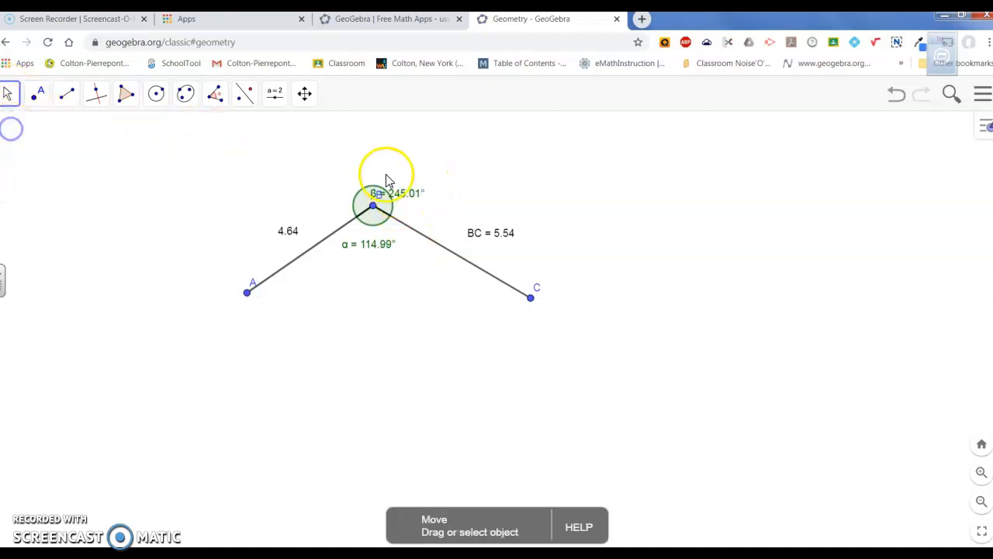
{"action": "left_click_drag", "start_coordinate": [406, 195], "coordinate": [419, 174]}
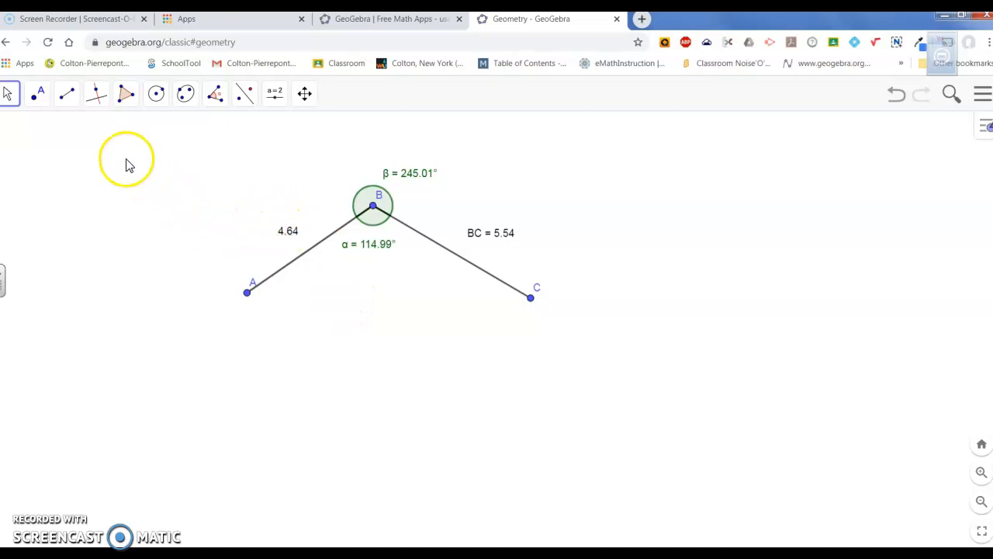
- Construct the bisector of the angle at B with the Angle Bisector tool by picking points C, B and A
{"action": "left_click", "coordinate": [66, 97]}
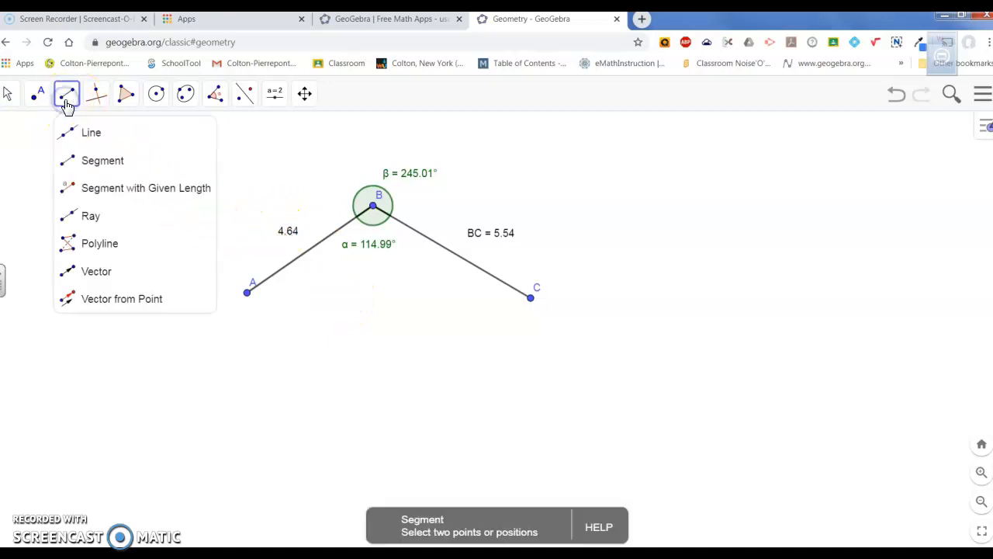
{"action": "mouse_move", "coordinate": [93, 103]}
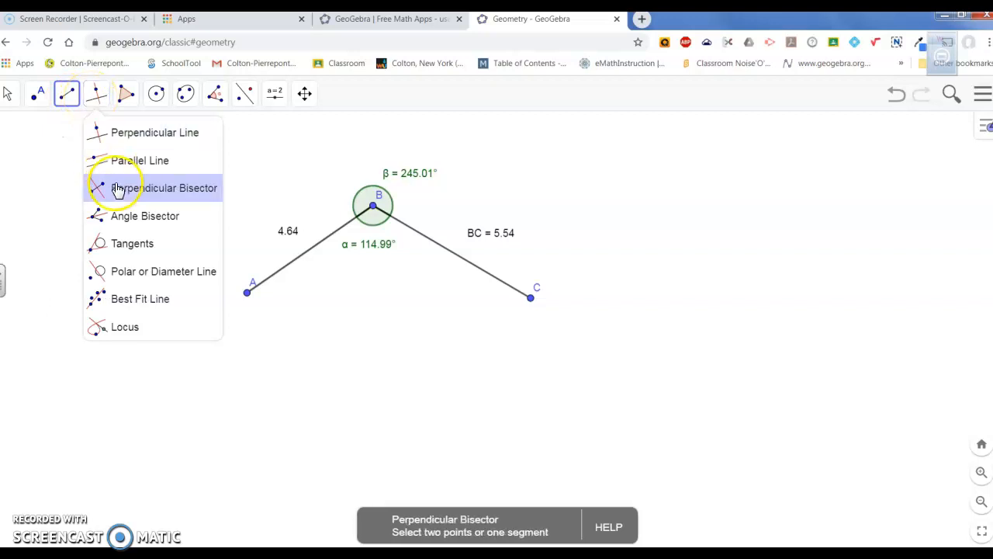
{"action": "left_click", "coordinate": [123, 223]}
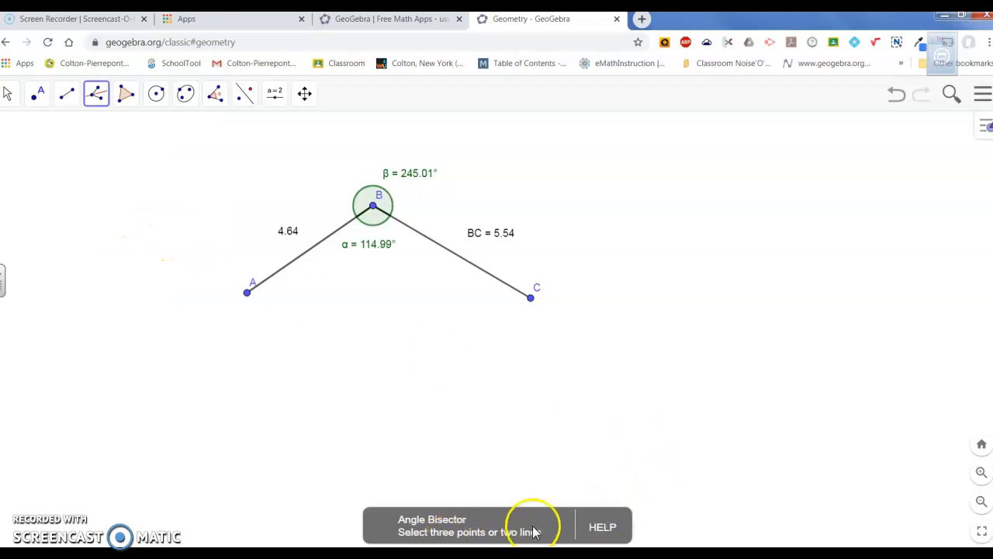
{"action": "left_click", "coordinate": [530, 298]}
{"action": "left_click", "coordinate": [374, 206]}
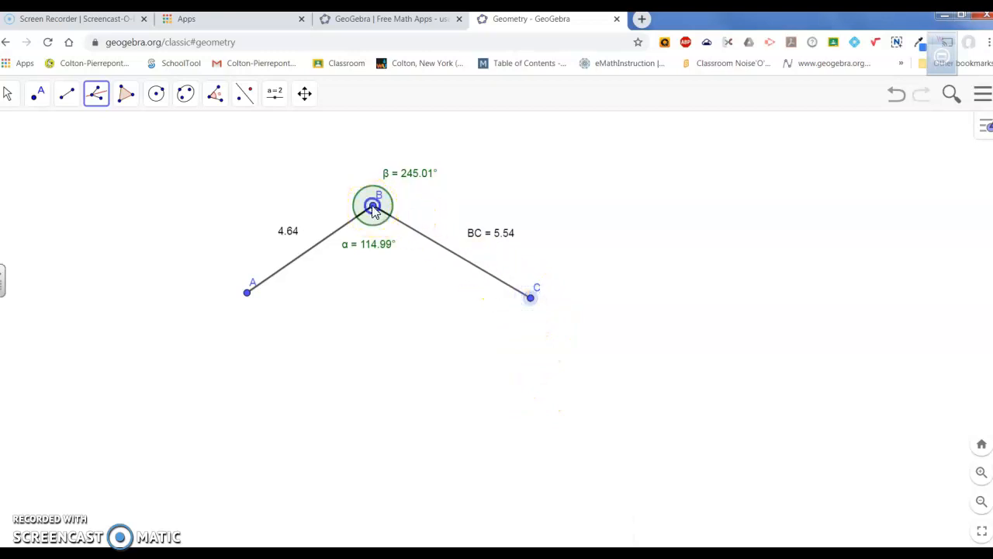
{"action": "left_click", "coordinate": [249, 294]}
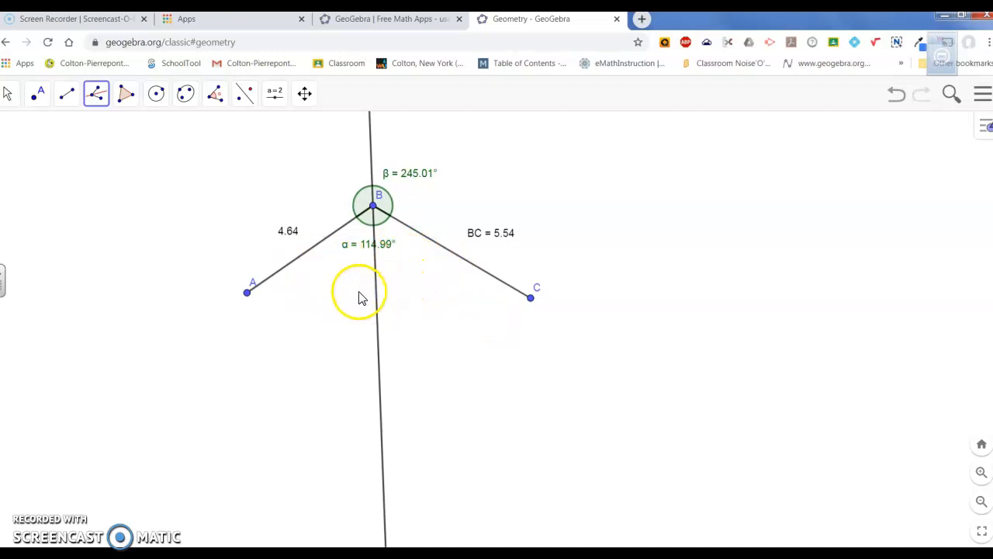
- Place a new point on the angle bisector below B, roughly level with A and C
{"action": "left_click", "coordinate": [38, 102]}
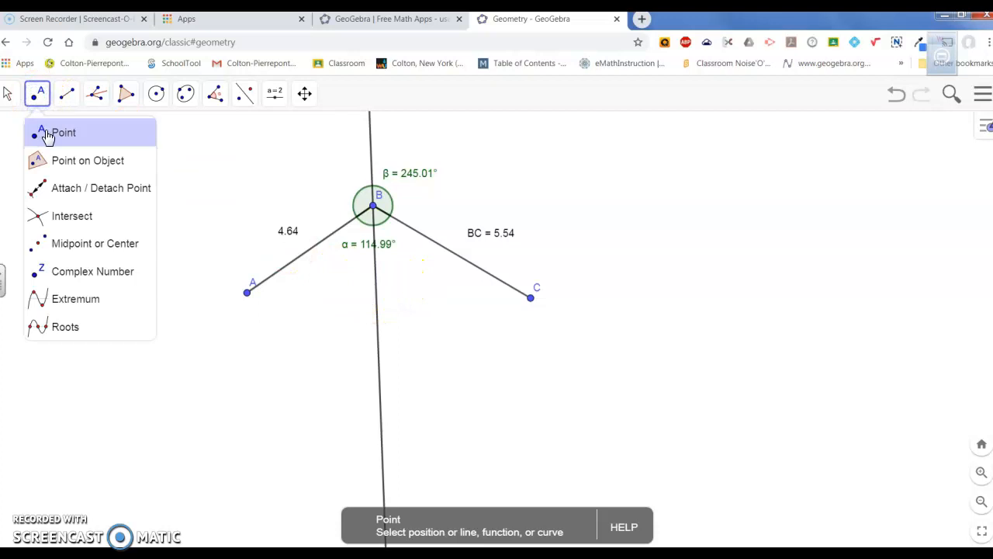
{"action": "left_click", "coordinate": [47, 133]}
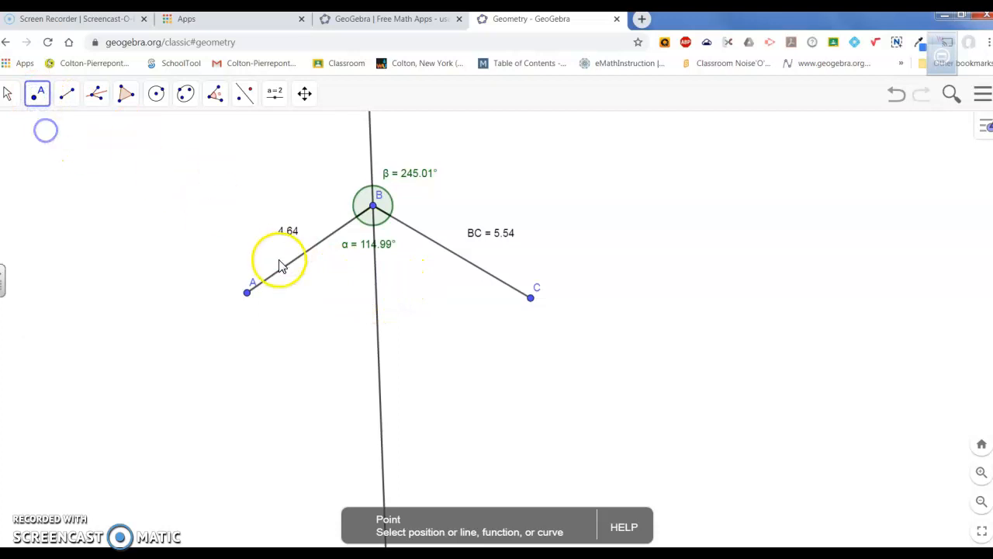
{"action": "left_click", "coordinate": [378, 304]}
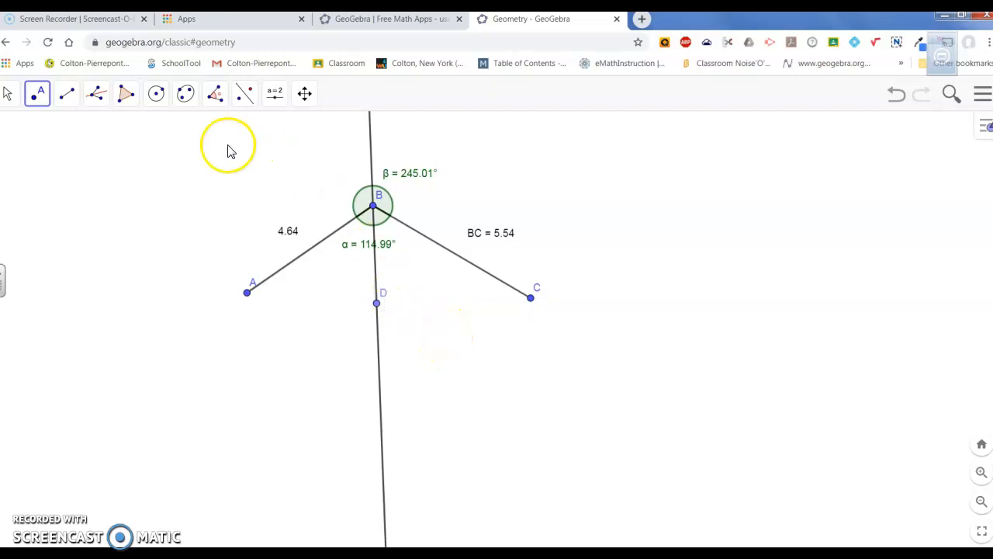
- Measure the half angle between the bisector and BC with the Angle tool by picking points D, B and C
{"action": "left_click", "coordinate": [217, 97]}
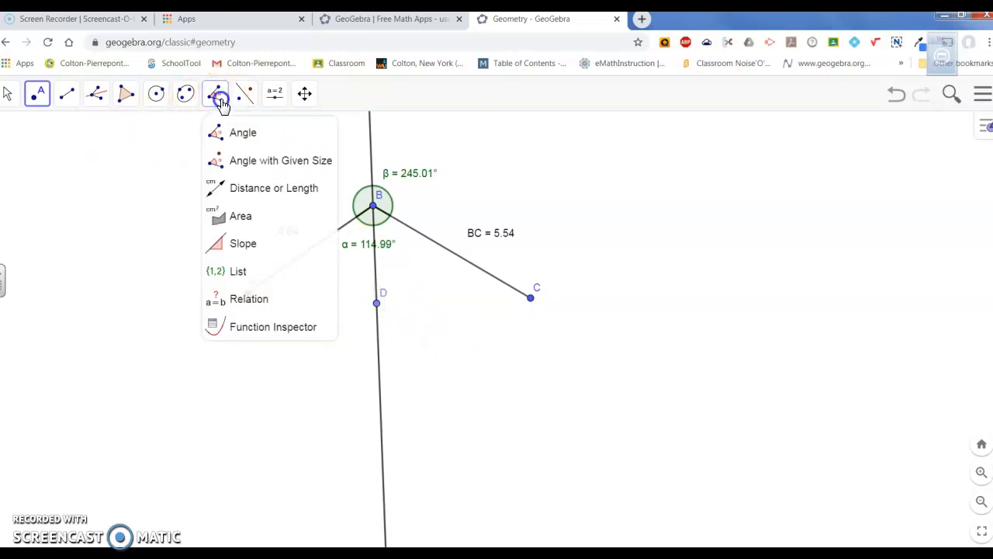
{"action": "left_click", "coordinate": [226, 136]}
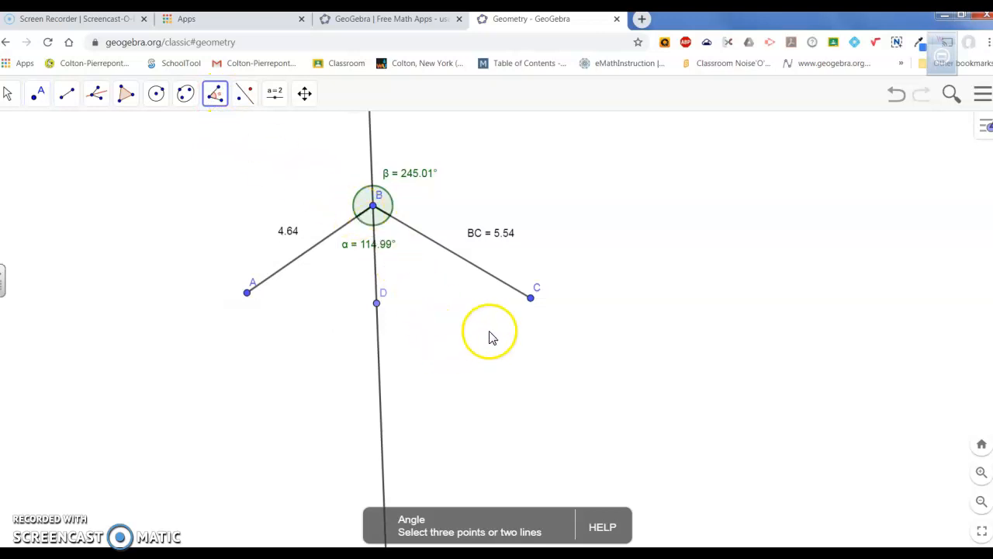
{"action": "left_click", "coordinate": [530, 299]}
{"action": "left_click", "coordinate": [373, 207]}
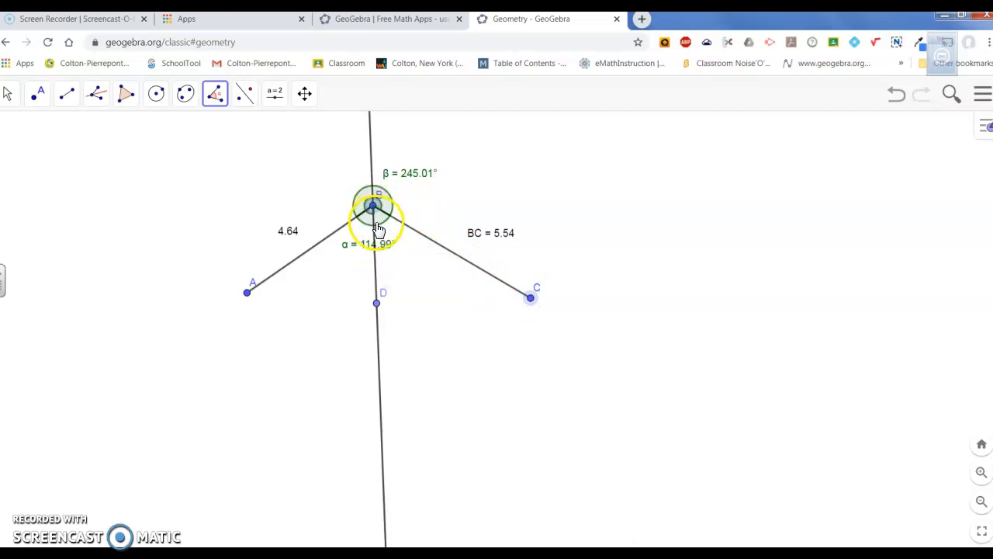
{"action": "left_click", "coordinate": [530, 297]}
{"action": "left_click", "coordinate": [374, 206]}
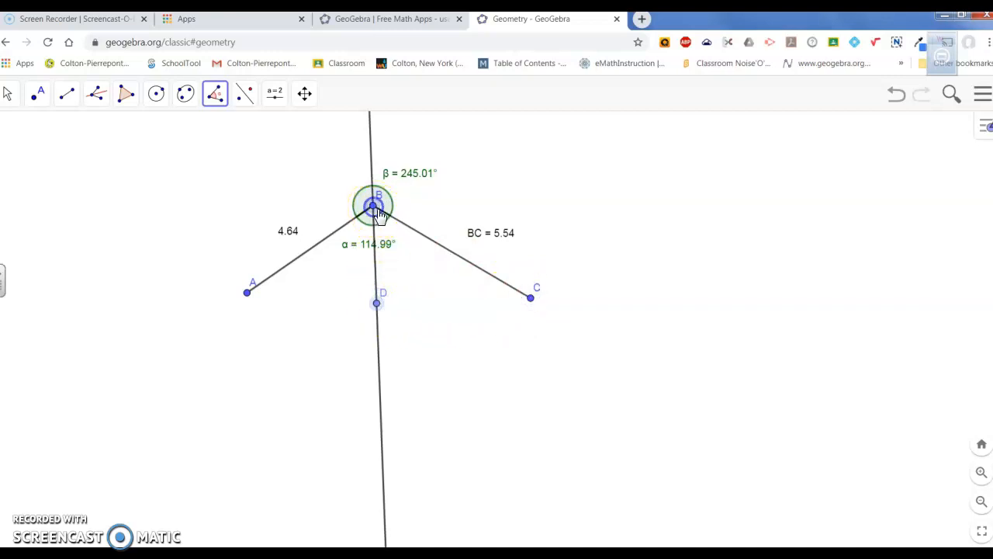
{"action": "left_click", "coordinate": [531, 298]}
{"action": "left_click", "coordinate": [385, 221]}
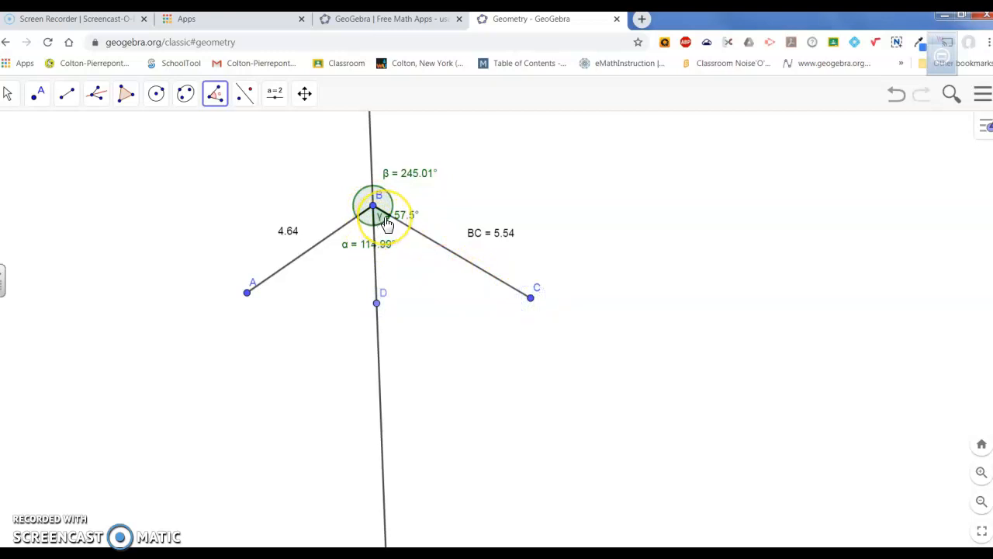
- Move the half angle's label down between the bisector and segment BC
{"action": "left_click", "coordinate": [7, 97]}
{"action": "left_click", "coordinate": [25, 129]}
{"action": "left_click_drag", "start_coordinate": [402, 216], "coordinate": [408, 245]}
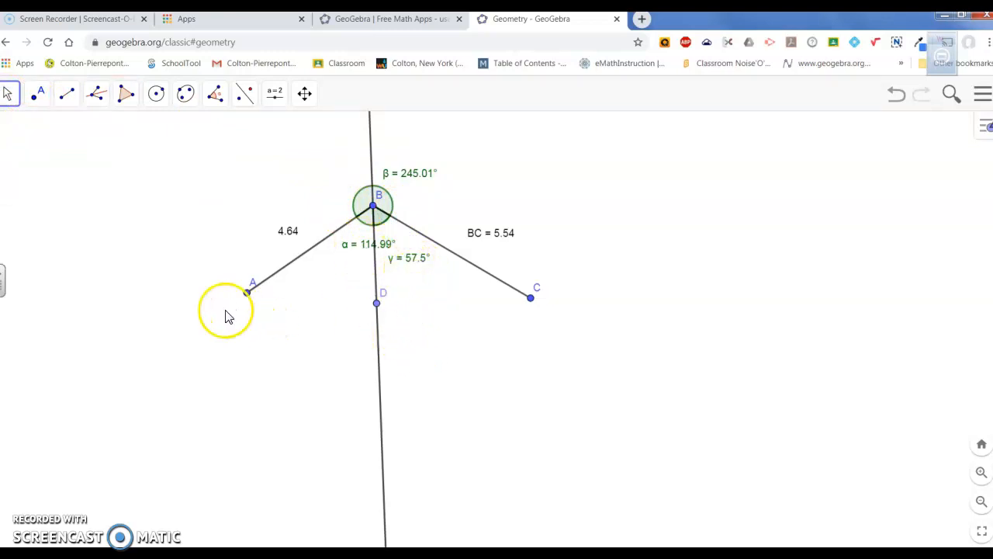
- Move point A slightly up and left, and point C up and to the right, to widen the angle at B
{"action": "left_click", "coordinate": [8, 97]}
{"action": "left_click", "coordinate": [13, 132]}
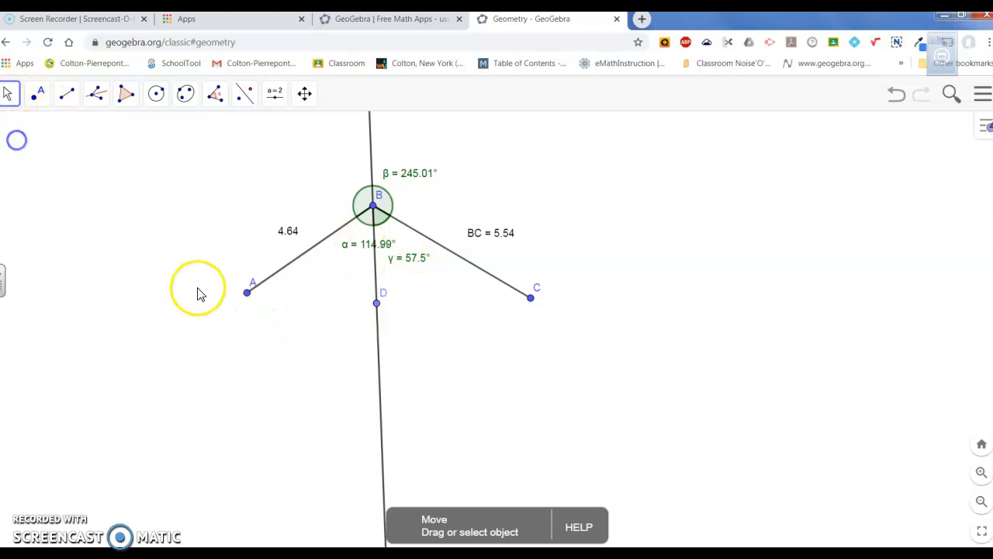
{"action": "mouse_move", "coordinate": [249, 297]}
{"action": "left_mouse_down"}
{"action": "mouse_move", "coordinate": [284, 353]}
{"action": "mouse_move", "coordinate": [181, 302]}
{"action": "mouse_move", "coordinate": [128, 244]}
{"action": "mouse_move", "coordinate": [203, 312]}
{"action": "mouse_move", "coordinate": [148, 305]}
{"action": "mouse_move", "coordinate": [290, 328]}
{"action": "mouse_move", "coordinate": [288, 298]}
{"action": "mouse_move", "coordinate": [241, 291]}
{"action": "left_mouse_up"}
{"action": "left_click_drag", "start_coordinate": [532, 296], "coordinate": [579, 297]}
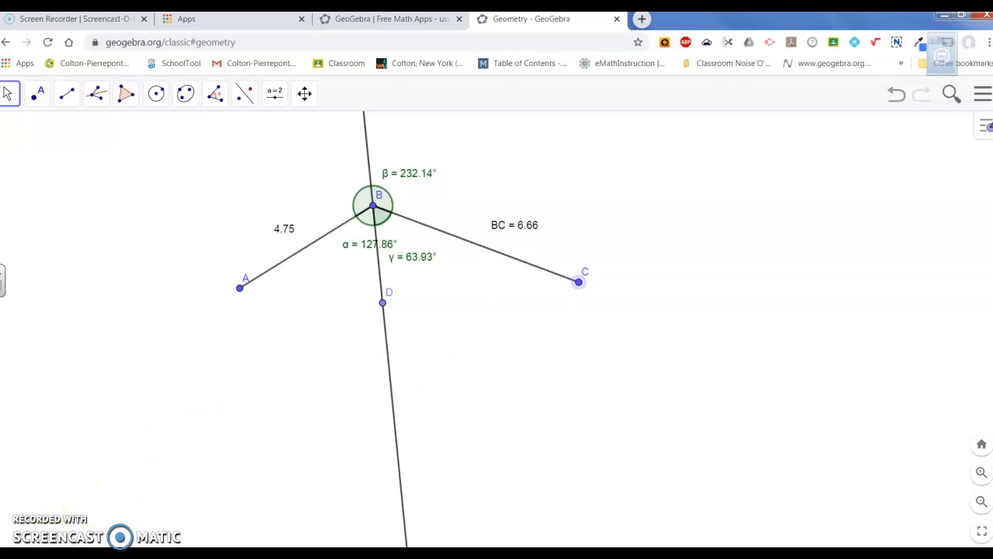
- Start a new construction file, discarding the current one without saving
{"action": "left_click", "coordinate": [982, 95]}
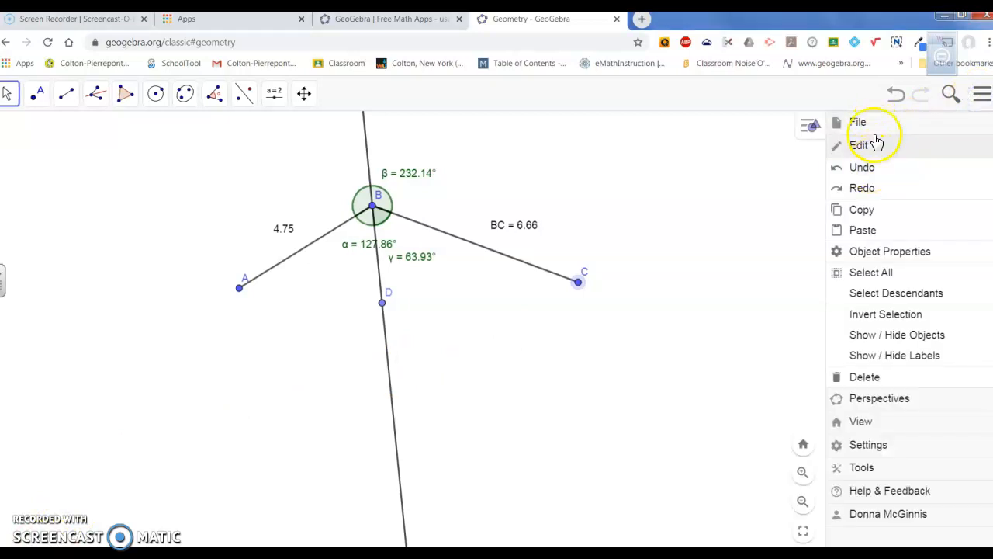
{"action": "left_click", "coordinate": [878, 125]}
{"action": "left_click", "coordinate": [866, 147]}
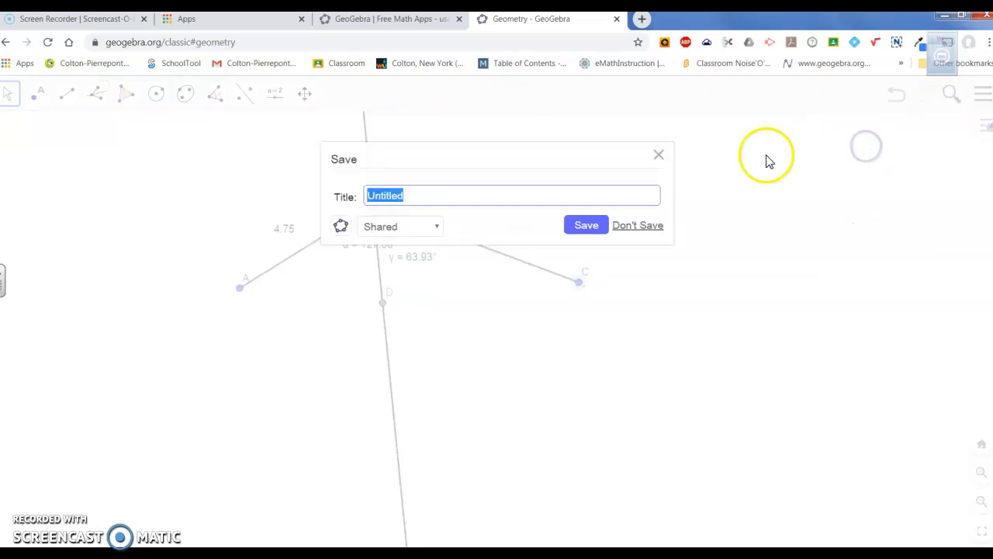
{"action": "left_click", "coordinate": [647, 227]}
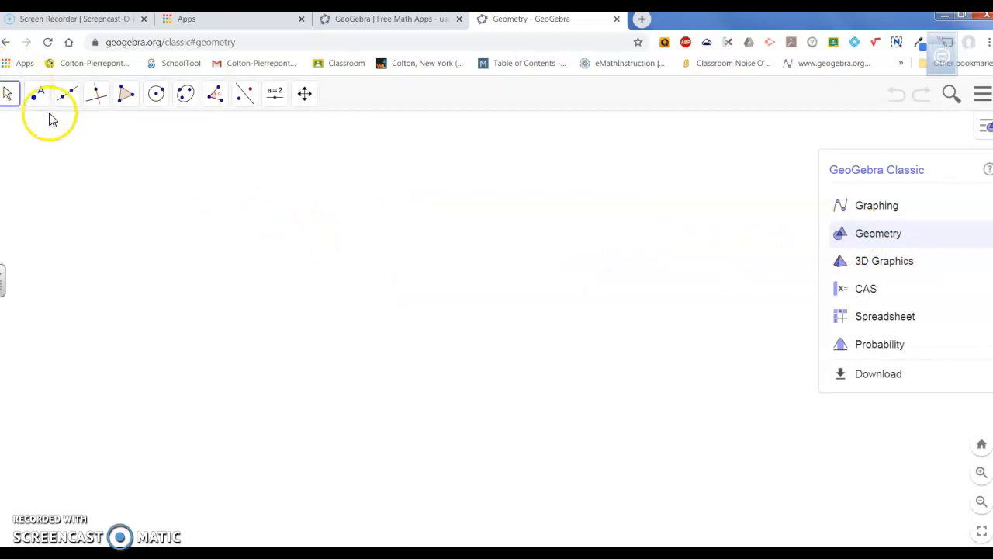
- Draw a triangle on the left part of the canvas with the Polygon tool, closing it at its first vertex
{"action": "left_click", "coordinate": [128, 103]}
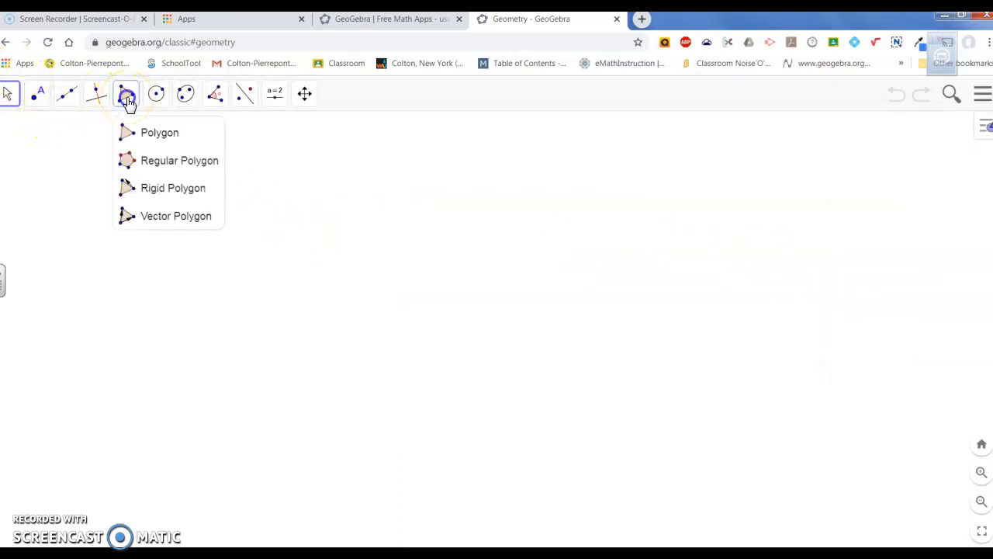
{"action": "left_click", "coordinate": [149, 134]}
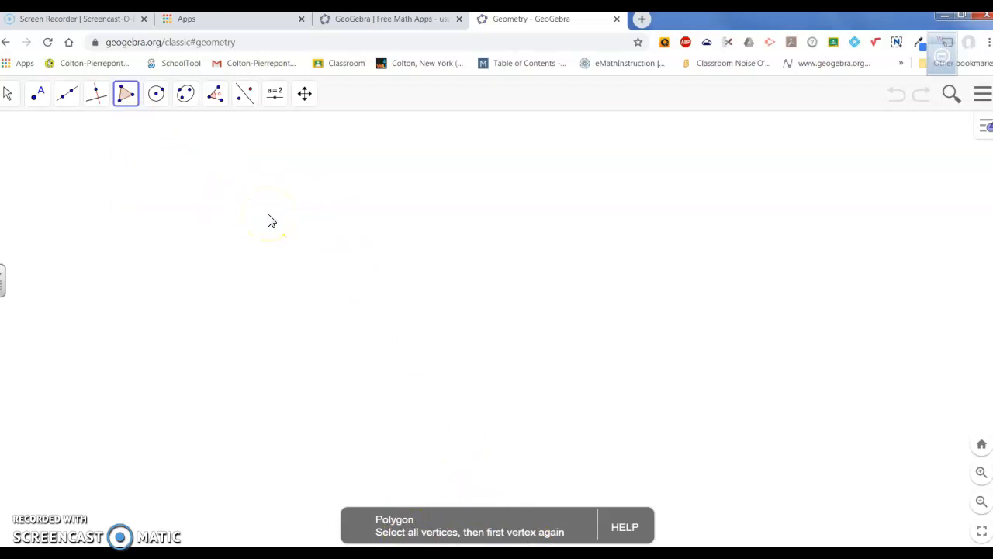
{"action": "left_click", "coordinate": [182, 336]}
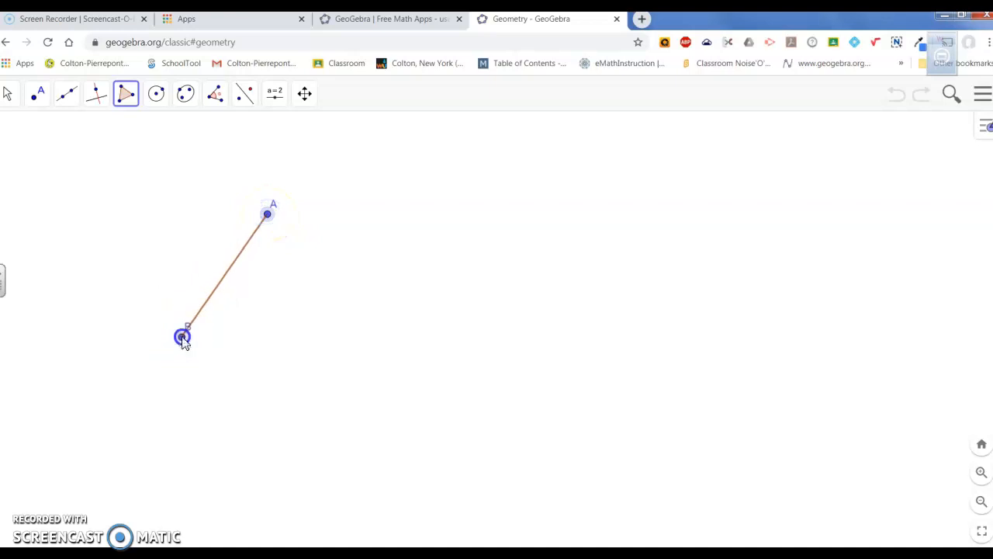
{"action": "left_click", "coordinate": [365, 425]}
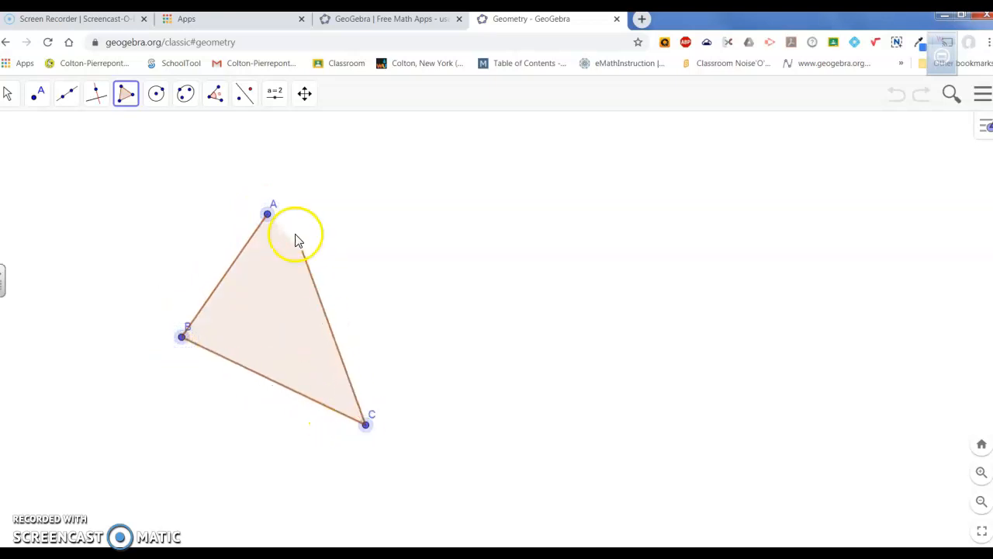
{"action": "left_click", "coordinate": [267, 214]}
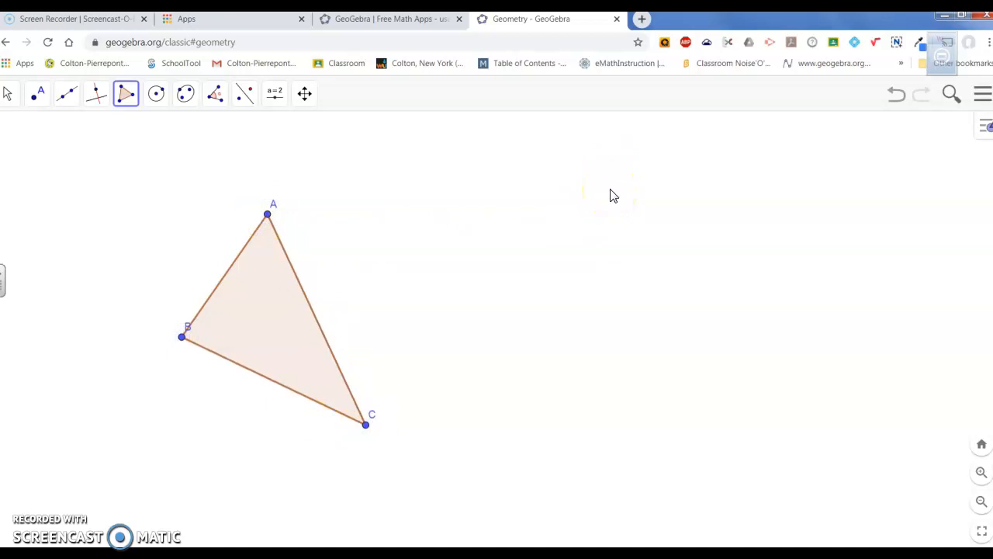
- Draw a four-sided polygon to the right of the triangle, closing it at its first vertex
{"action": "left_click", "coordinate": [439, 270]}
{"action": "left_click", "coordinate": [523, 369]}
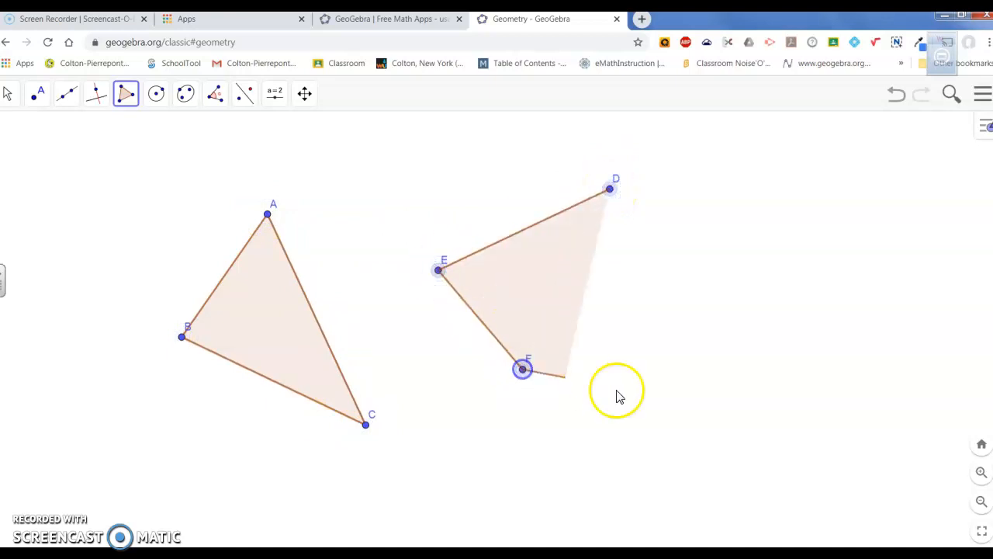
{"action": "left_click", "coordinate": [669, 407]}
{"action": "left_click", "coordinate": [610, 189]}
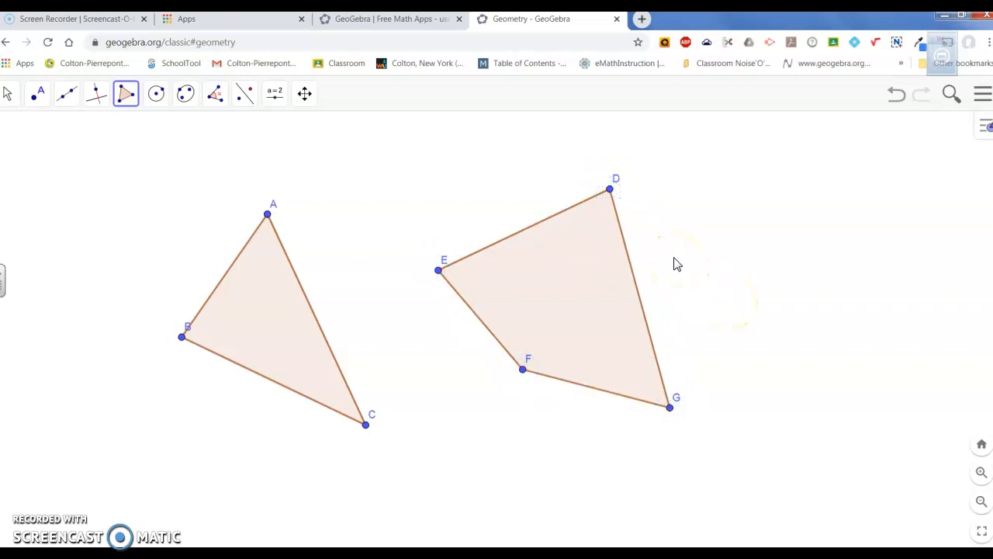
- Move triangle vertex A slightly to the right, quadrilateral vertex E upward, and vertex D down and to the right
{"action": "left_click", "coordinate": [37, 94]}
{"action": "mouse_move", "coordinate": [20, 108]}
{"action": "left_click", "coordinate": [11, 131]}
{"action": "left_click_drag", "start_coordinate": [269, 215], "coordinate": [316, 207]}
{"action": "left_click_drag", "start_coordinate": [438, 270], "coordinate": [476, 182]}
{"action": "left_click_drag", "start_coordinate": [610, 188], "coordinate": [758, 228]}
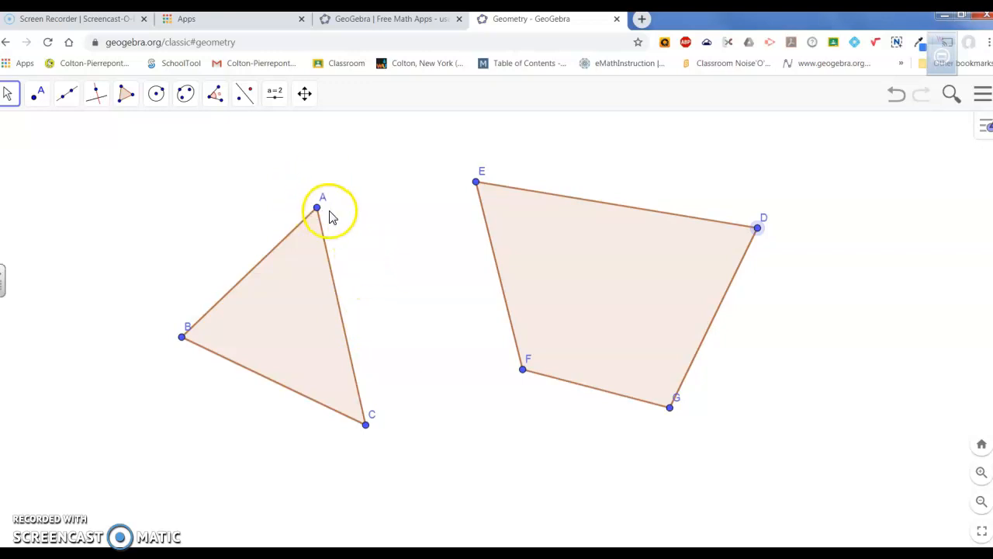
- Place two free points side by side, to the lower right of the quadrilateral
{"action": "left_click", "coordinate": [125, 95]}
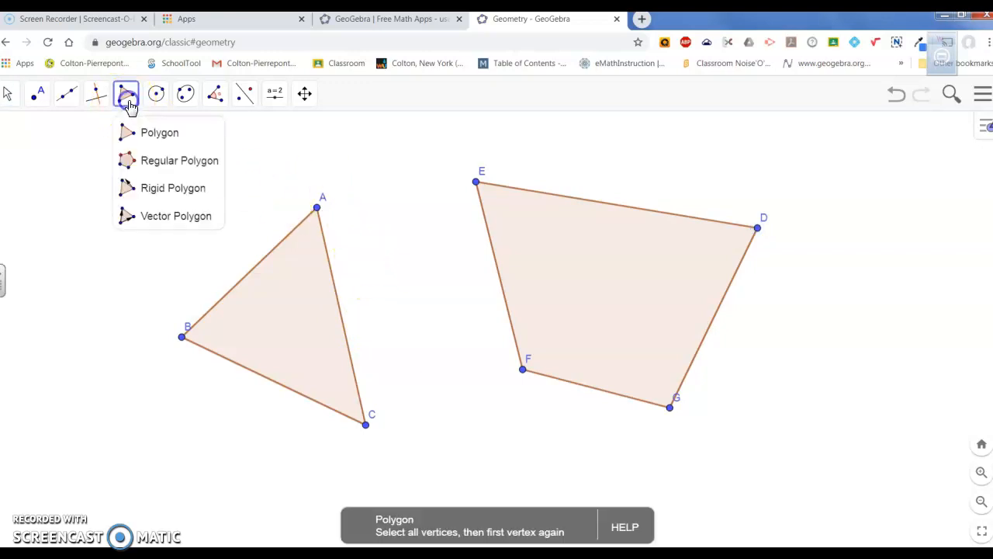
{"action": "left_click", "coordinate": [151, 161]}
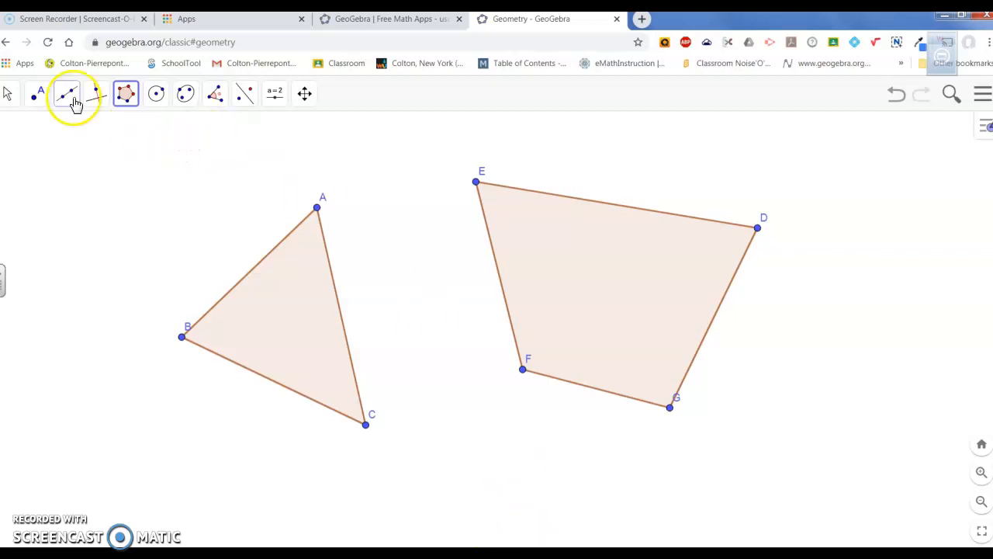
{"action": "left_click", "coordinate": [42, 96]}
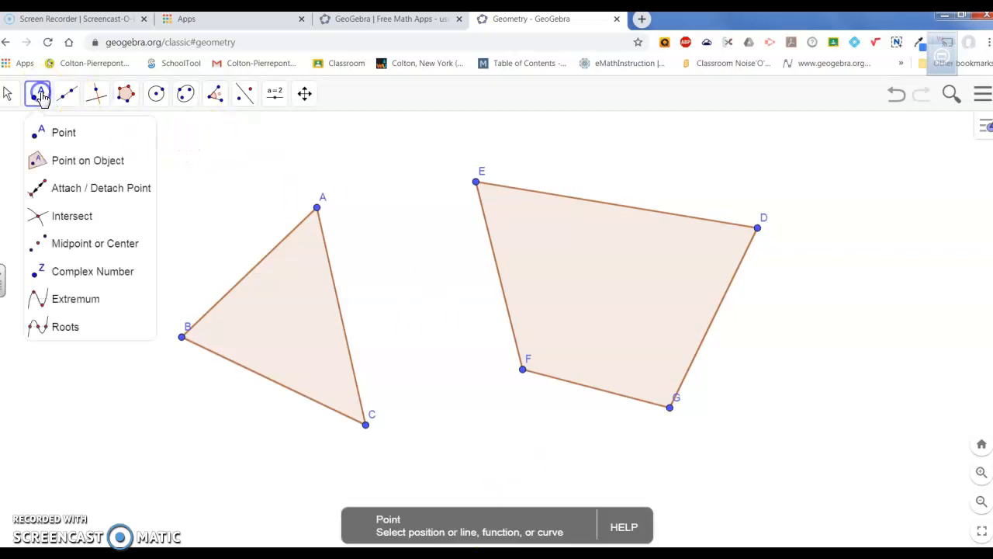
{"action": "left_click", "coordinate": [62, 130]}
{"action": "left_click", "coordinate": [804, 378]}
{"action": "left_click", "coordinate": [904, 372]}
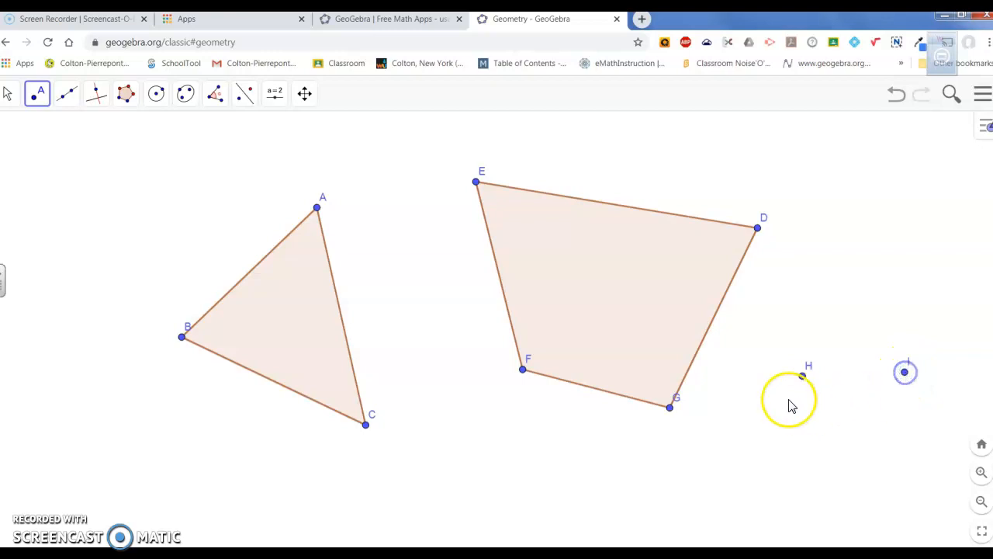
- Construct a regular polygon with 8 vertices from points H and I
{"action": "left_click", "coordinate": [120, 94]}
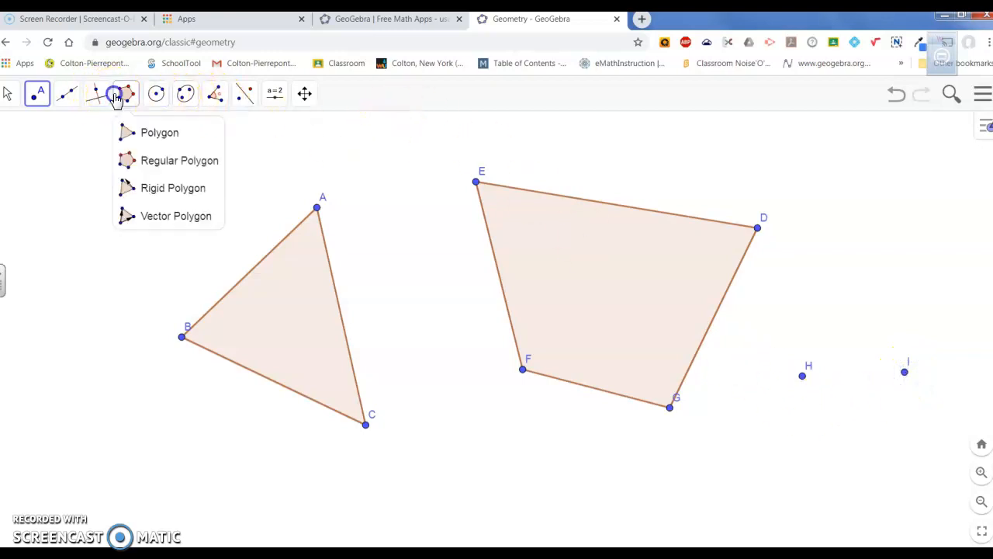
{"action": "left_click", "coordinate": [134, 160]}
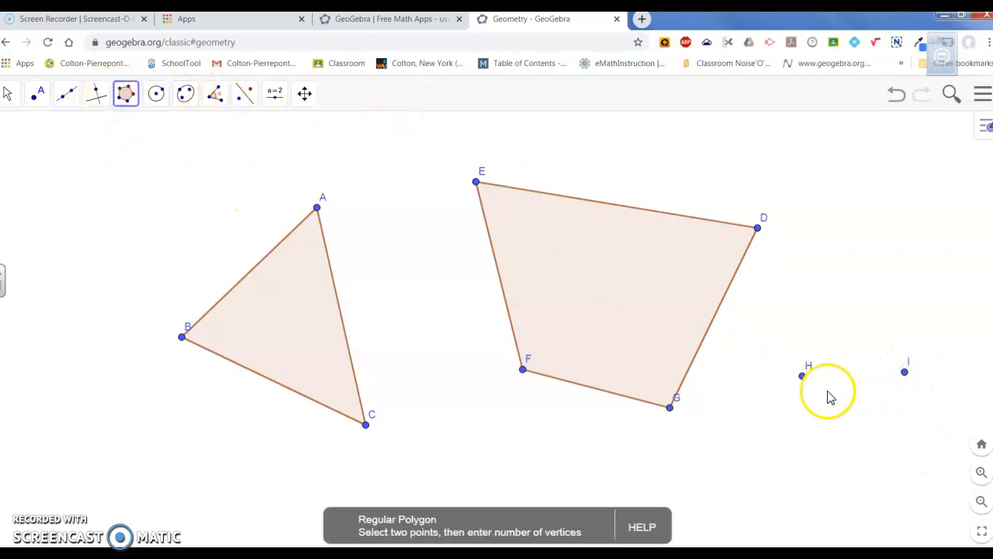
{"action": "left_click", "coordinate": [802, 375]}
{"action": "left_click", "coordinate": [904, 372]}
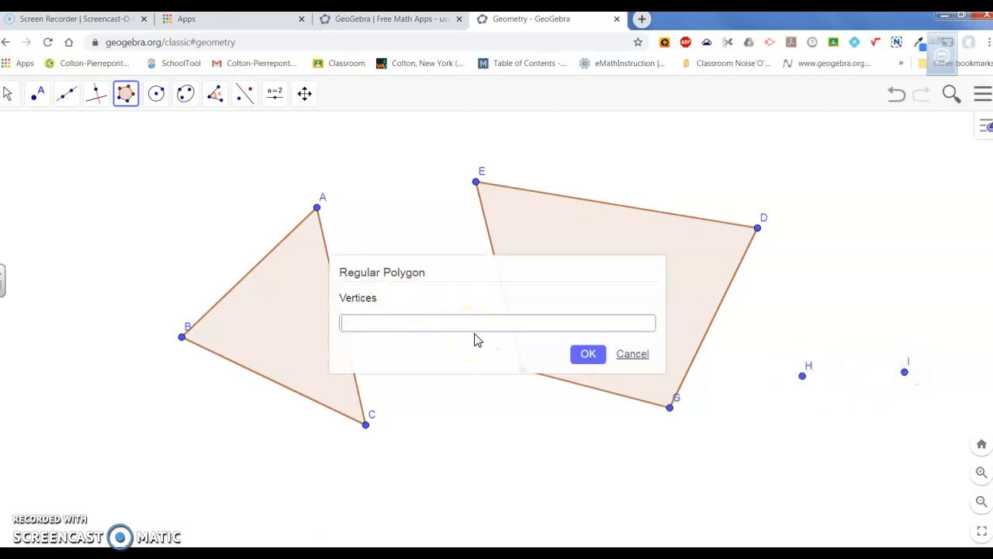
{"action": "left_click", "coordinate": [583, 357]}
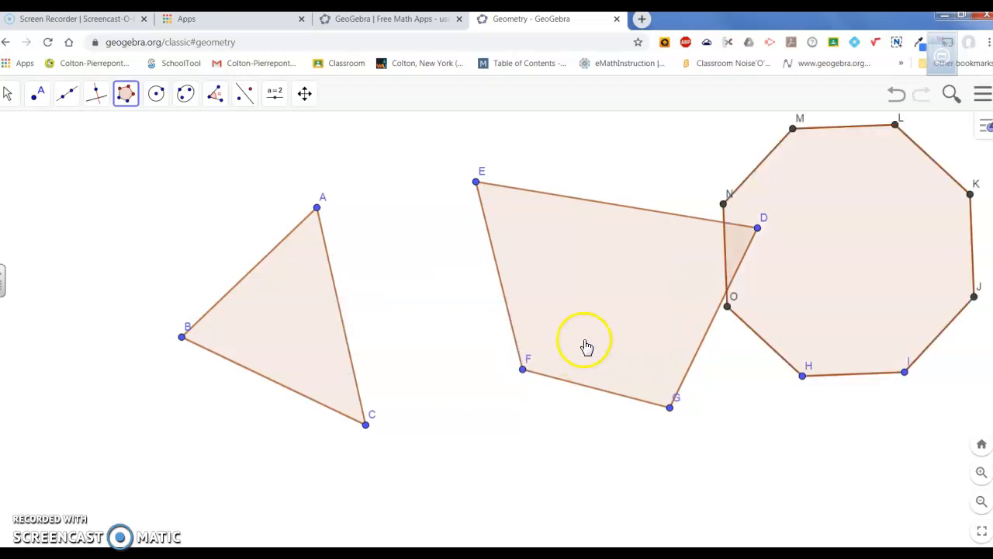
- Move the triangle up and left, the quadrilateral down and left, and the octagon slightly down and left to separate the shapes
{"action": "left_click", "coordinate": [126, 95]}
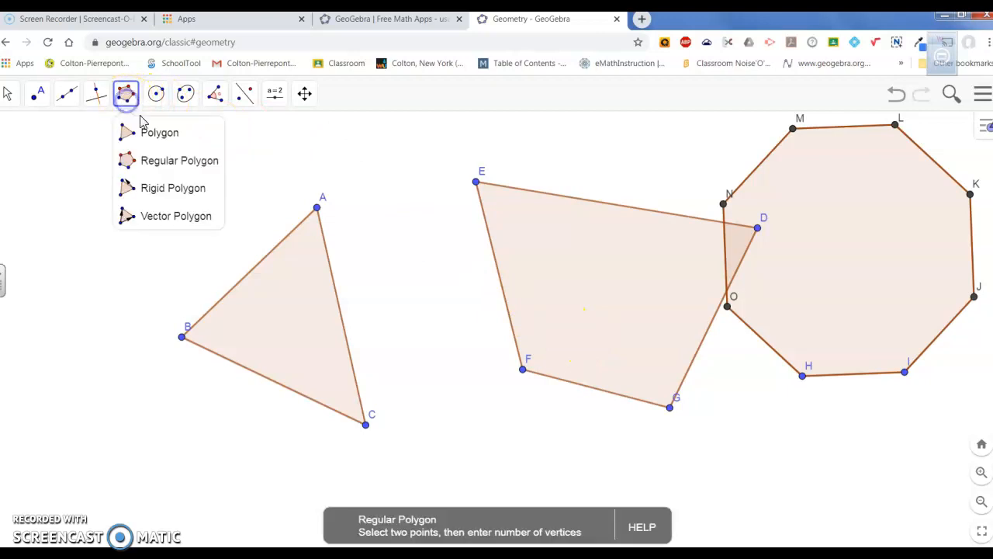
{"action": "left_click", "coordinate": [143, 129]}
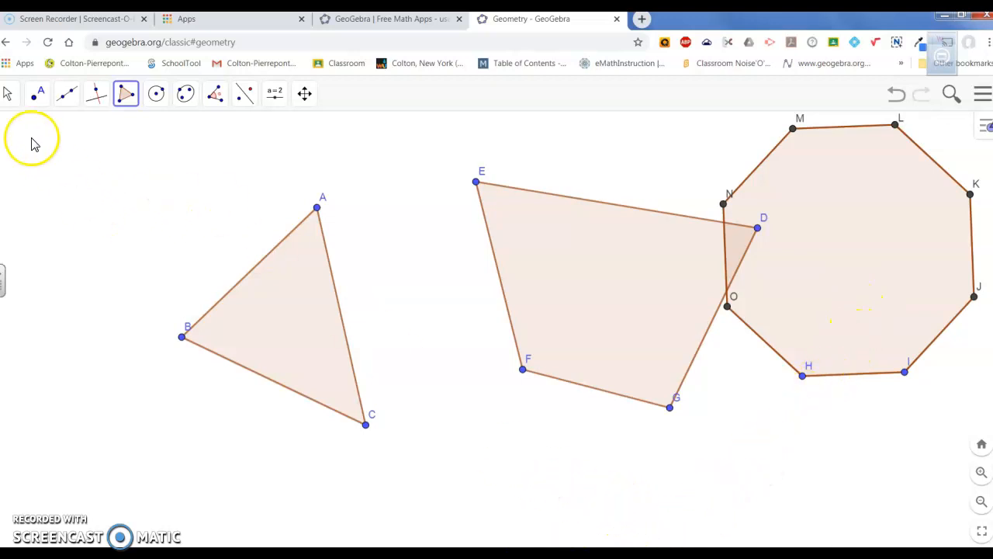
{"action": "left_click", "coordinate": [9, 97]}
{"action": "left_click_drag", "start_coordinate": [248, 277], "coordinate": [218, 267]}
{"action": "left_click", "coordinate": [239, 322]}
{"action": "left_click_drag", "start_coordinate": [238, 325], "coordinate": [131, 264]}
{"action": "left_click_drag", "start_coordinate": [636, 308], "coordinate": [494, 375]}
{"action": "left_click_drag", "start_coordinate": [908, 263], "coordinate": [874, 315]}
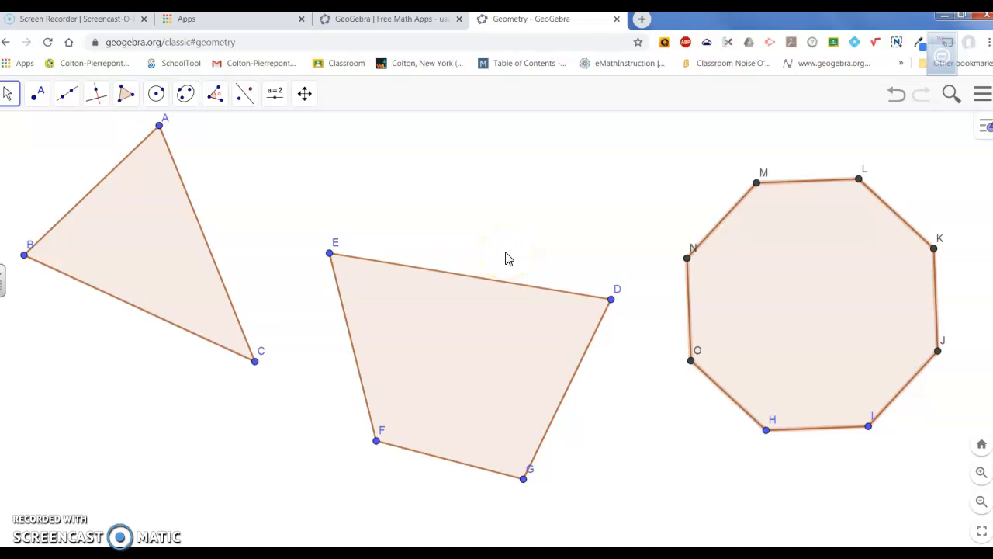
- Measure the perimeter of triangle ABC with the Distance or Length tool, and undo the measurement
{"action": "left_click", "coordinate": [216, 99]}
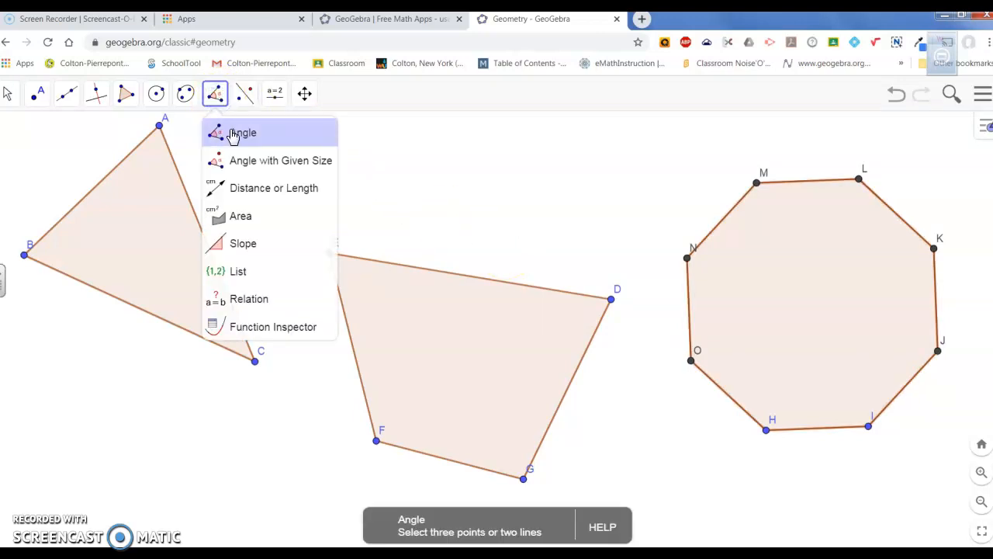
{"action": "left_click", "coordinate": [256, 193]}
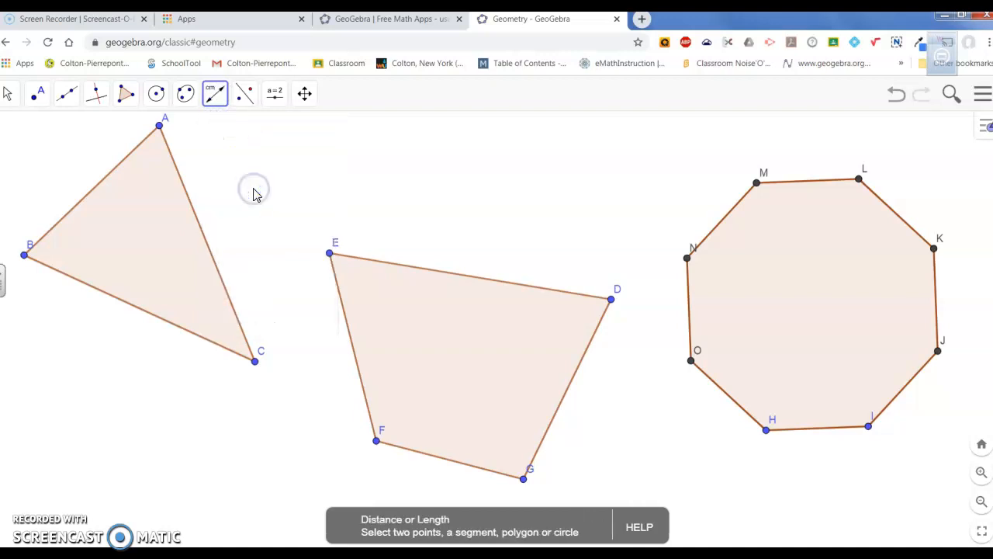
{"action": "left_click", "coordinate": [198, 225]}
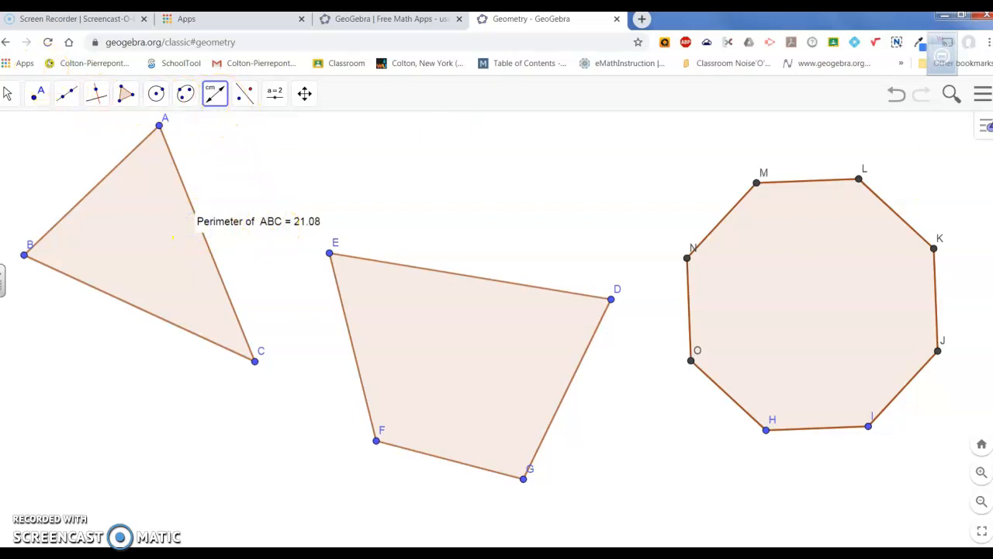
{"action": "left_click", "coordinate": [900, 97]}
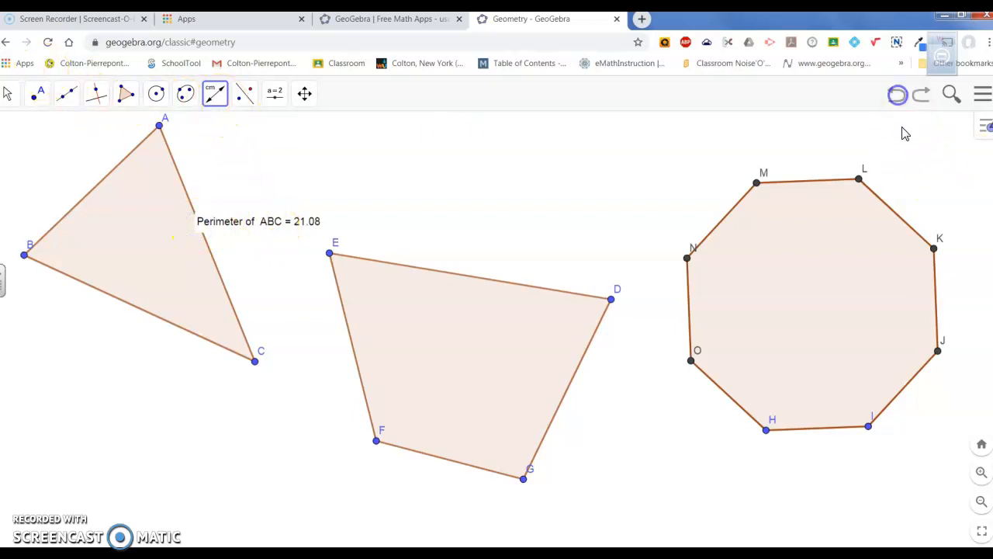
- Measure the distance from A to C and the perimeter of triangle ABC, and undo both measurements
{"action": "left_click", "coordinate": [217, 94]}
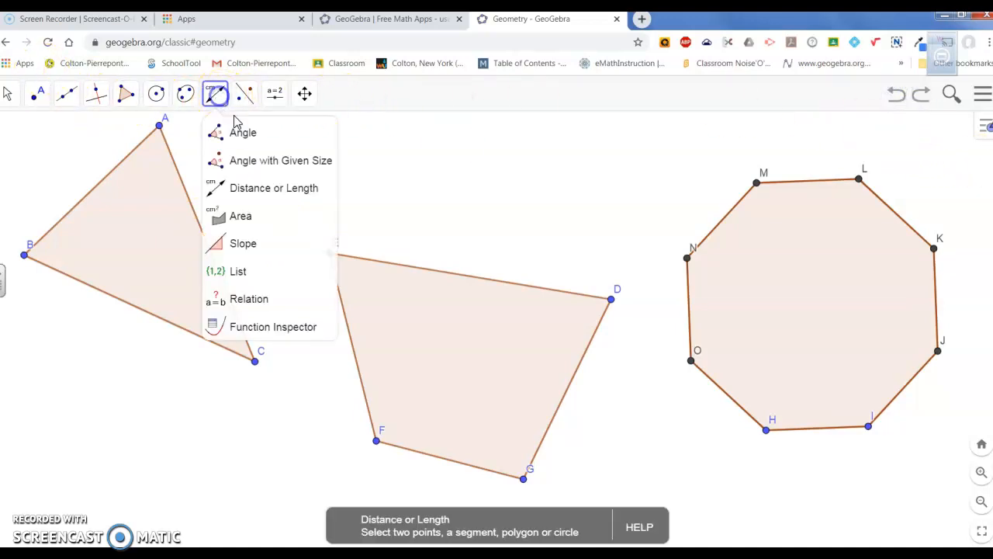
{"action": "left_click", "coordinate": [261, 188]}
{"action": "left_click", "coordinate": [160, 126]}
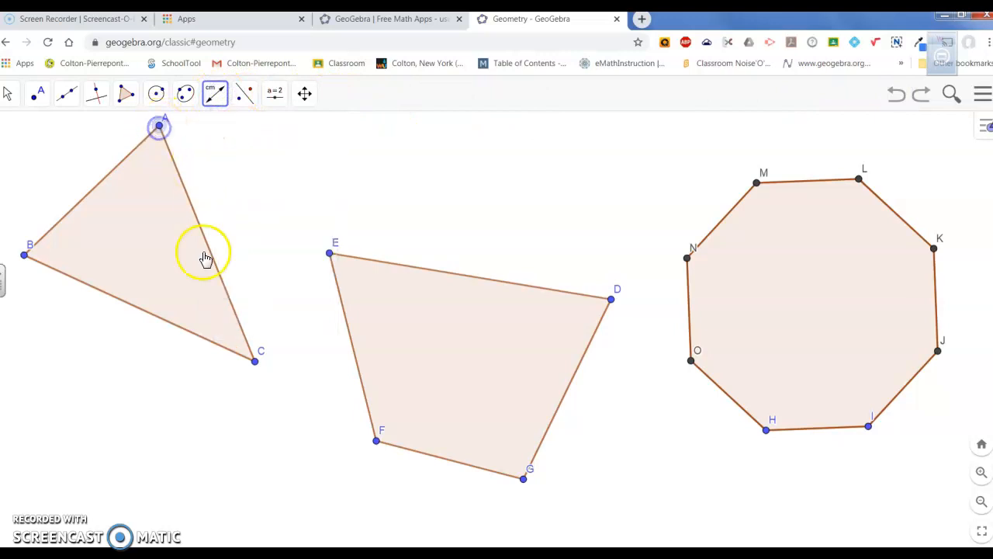
{"action": "left_click", "coordinate": [255, 362]}
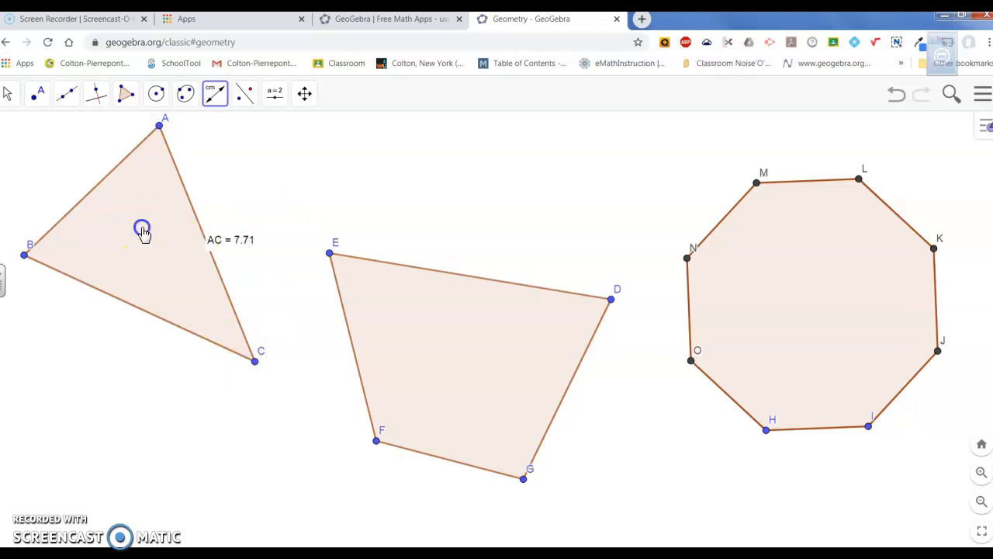
{"action": "left_click", "coordinate": [142, 230]}
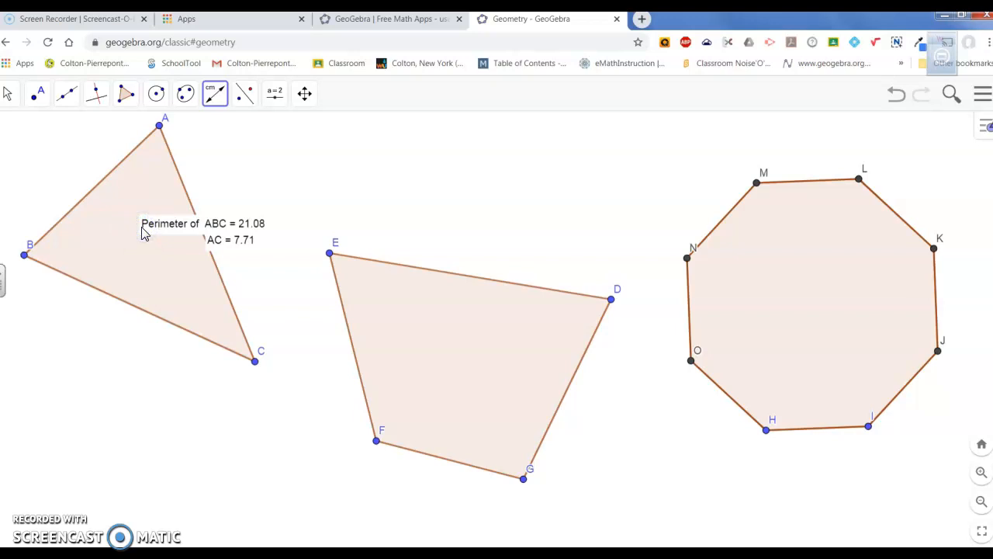
{"action": "left_click", "coordinate": [894, 95]}
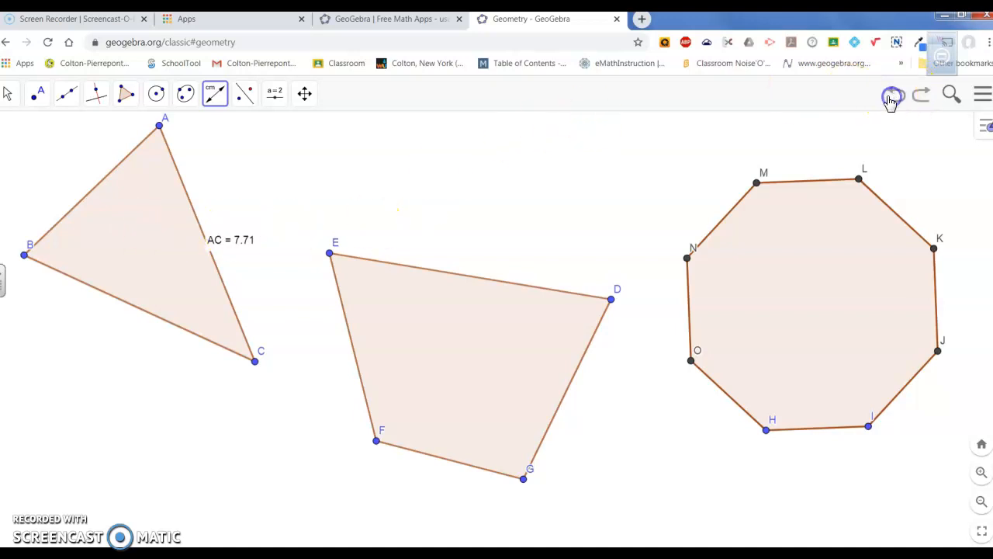
{"action": "left_click", "coordinate": [895, 94]}
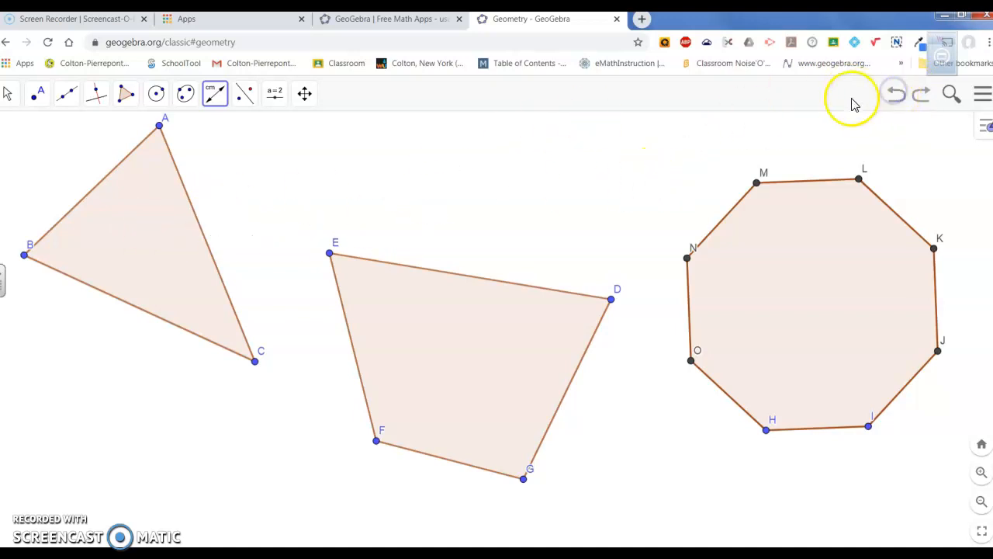
- Measure the length of triangle side AC by selecting the side itself with the Distance or Length tool
{"action": "left_click", "coordinate": [223, 106]}
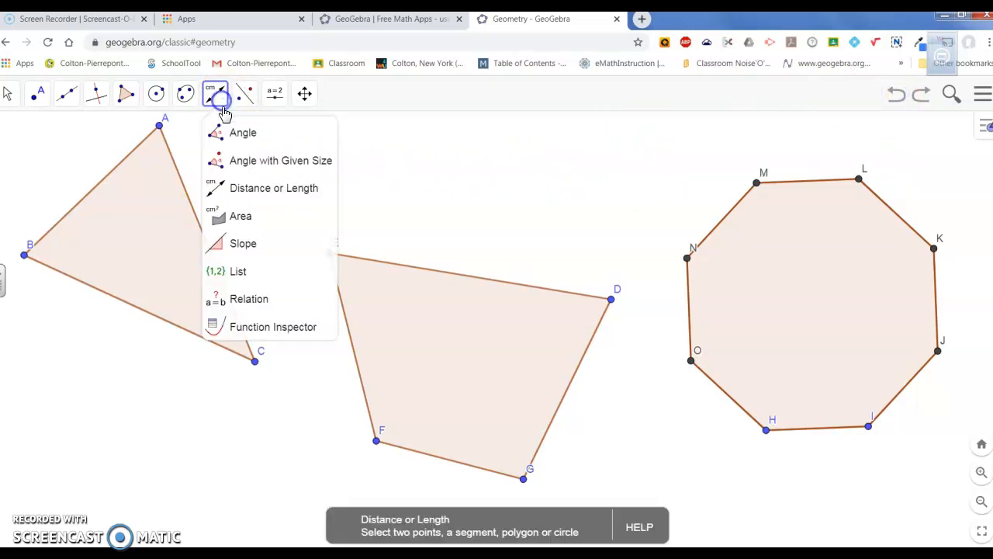
{"action": "left_click", "coordinate": [247, 189]}
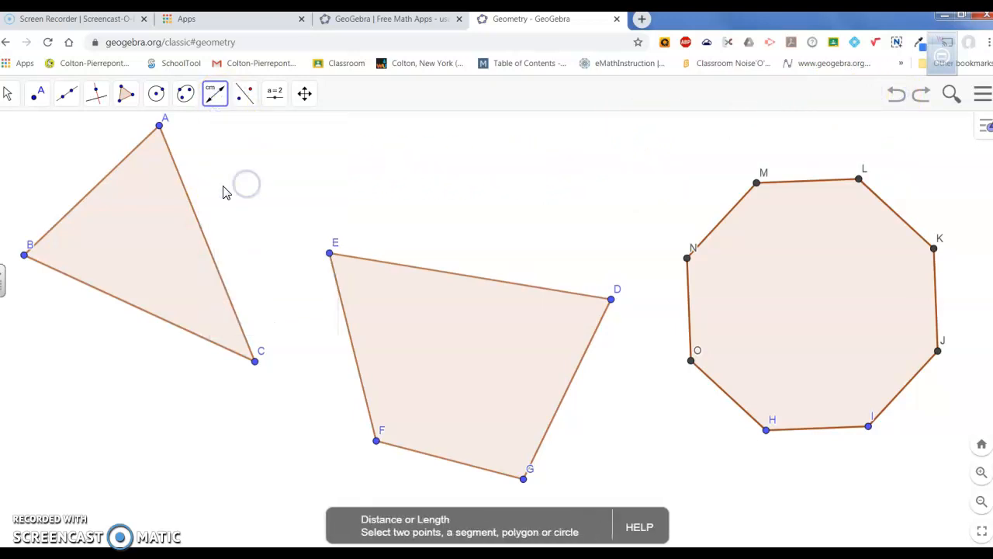
{"action": "left_click", "coordinate": [197, 219]}
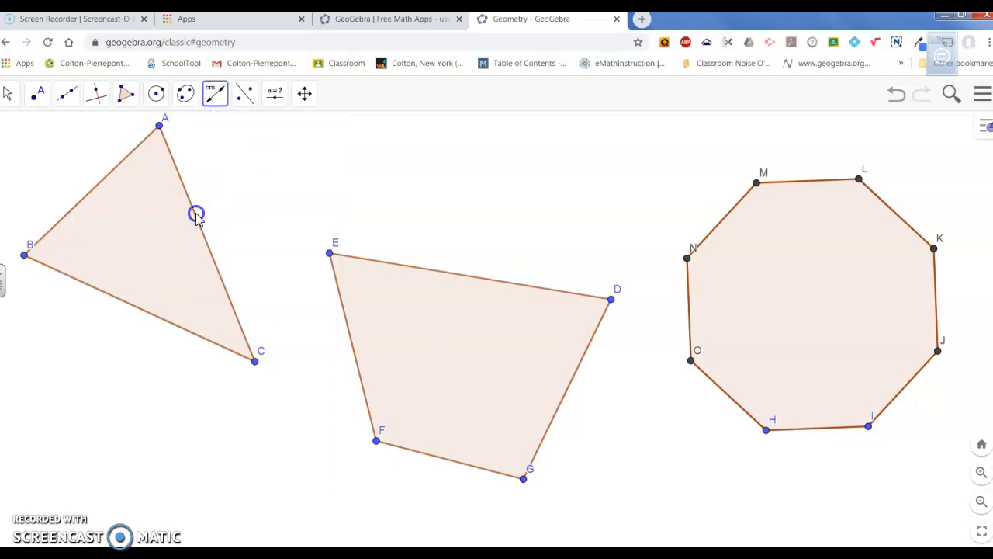
- Construct the midpoint of triangle side BC with the Midpoint or Center tool
{"action": "left_click", "coordinate": [43, 105]}
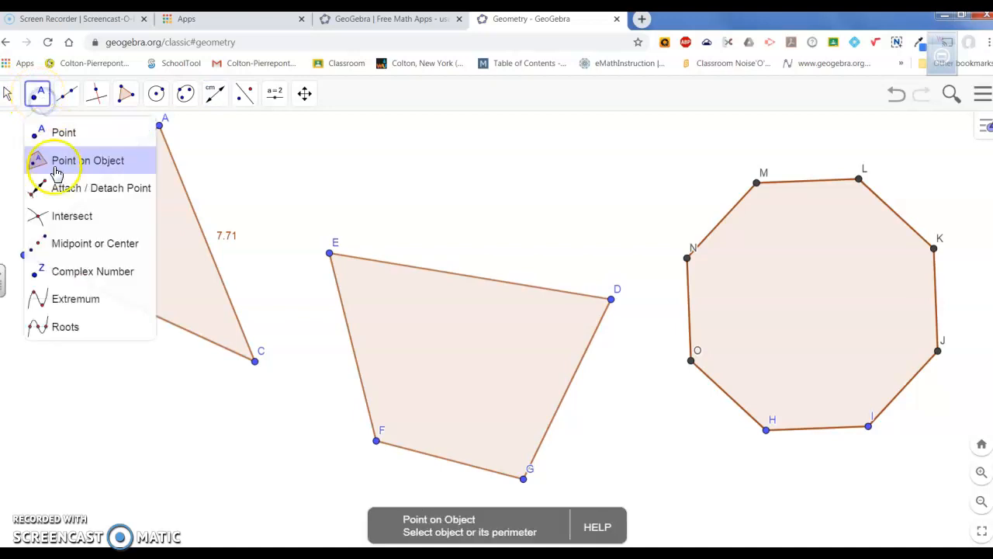
{"action": "left_click", "coordinate": [66, 241]}
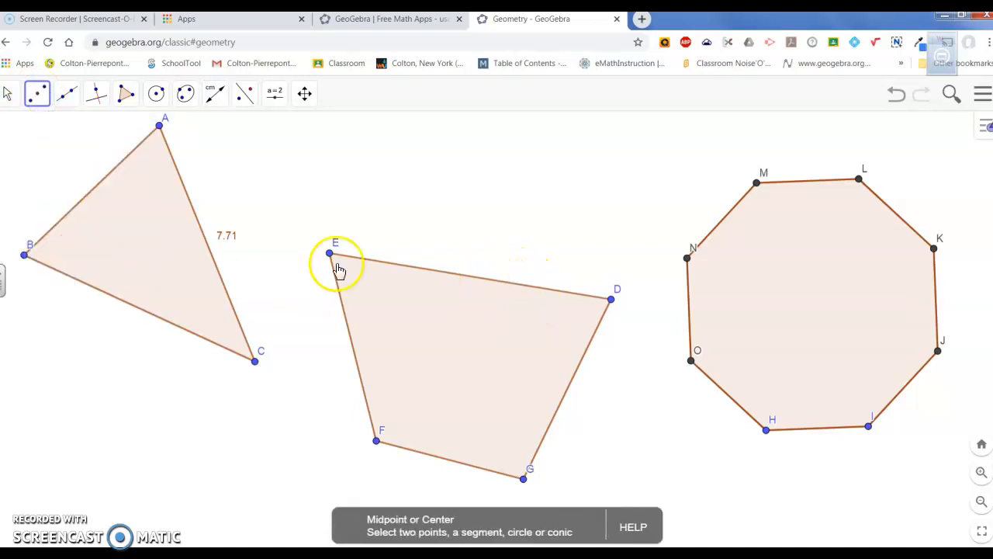
{"action": "left_click", "coordinate": [142, 315]}
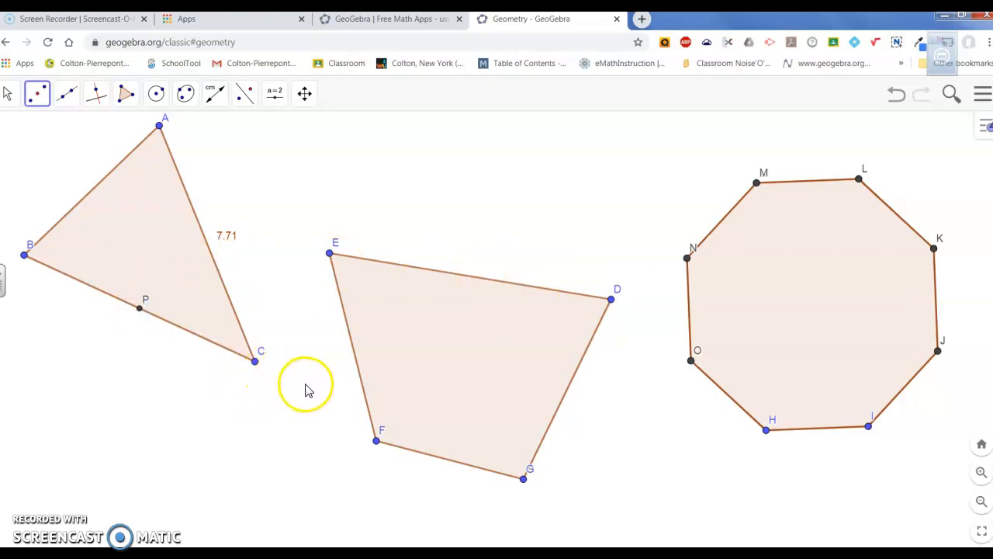
- Move the quadrilateral DEFG to the left so that its corner E overlaps triangle ABC
{"action": "left_click", "coordinate": [8, 94]}
{"action": "left_click", "coordinate": [37, 93]}
{"action": "left_click", "coordinate": [8, 93]}
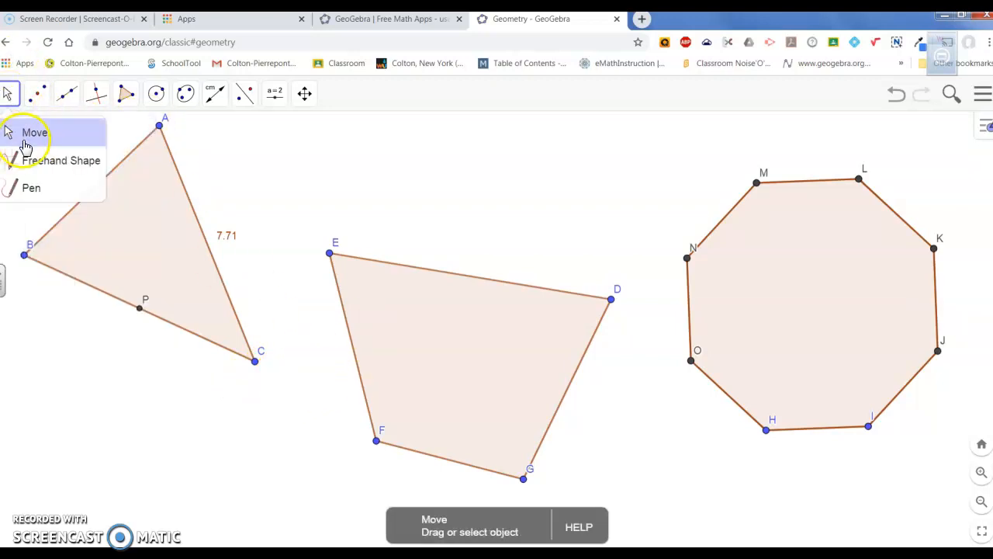
{"action": "left_click", "coordinate": [22, 136]}
{"action": "left_click_drag", "start_coordinate": [428, 328], "coordinate": [266, 314]}
{"action": "left_click", "coordinate": [502, 258]}
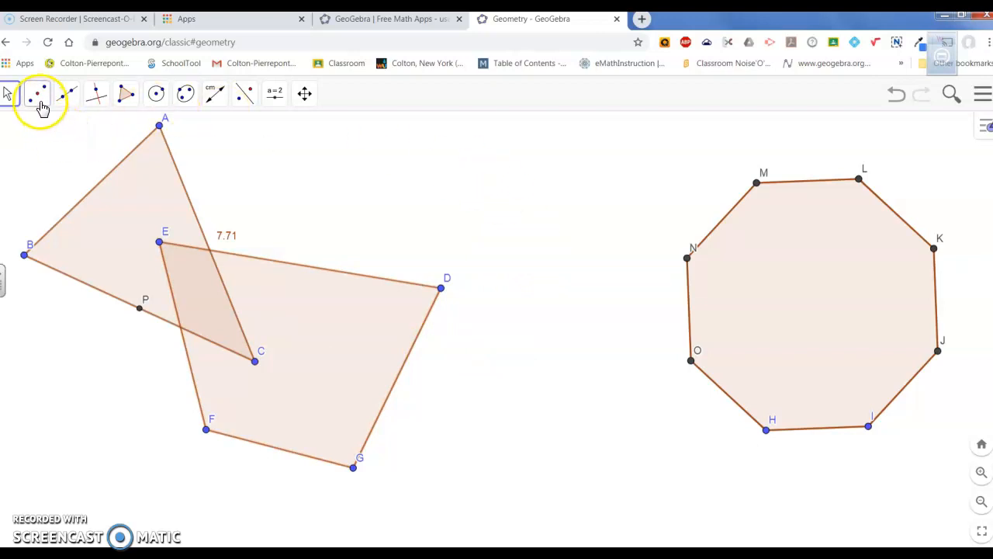
- Create the points where the outlines of triangle ABC and quadrilateral DEFG cross, using the Intersect tool
{"action": "left_click", "coordinate": [35, 97]}
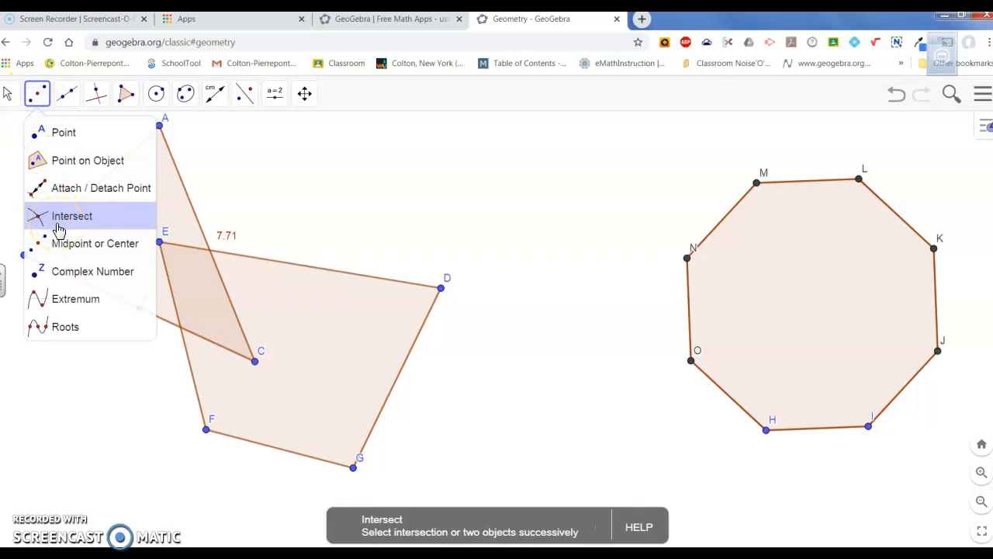
{"action": "left_click", "coordinate": [58, 225]}
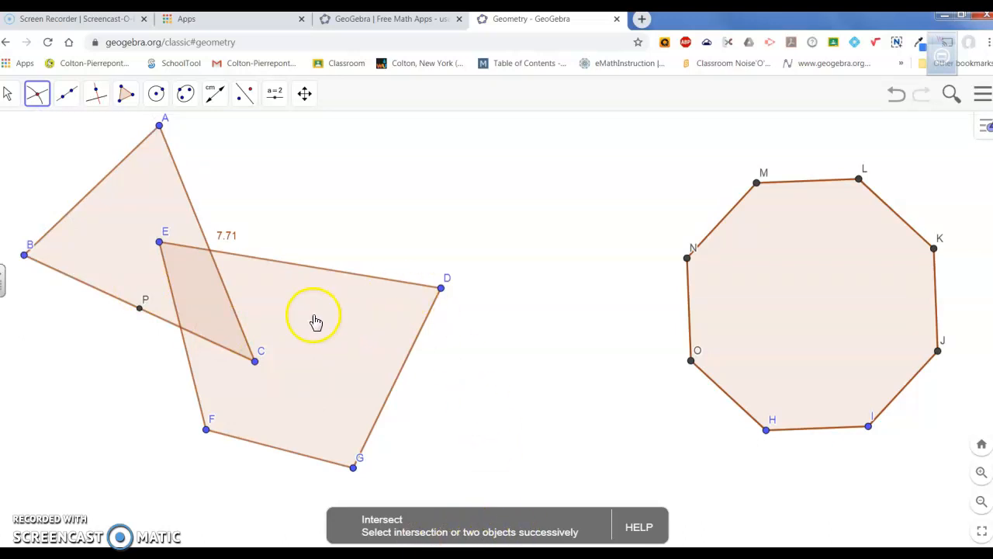
{"action": "left_click", "coordinate": [315, 320]}
{"action": "left_click", "coordinate": [125, 244]}
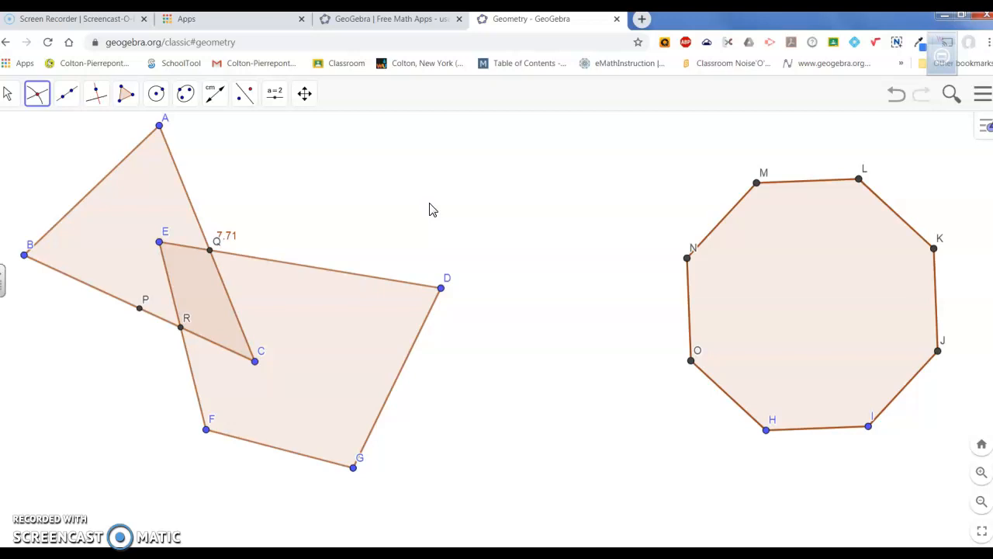
- Activate the Circle with Center through Point tool
{"action": "left_click", "coordinate": [157, 105]}
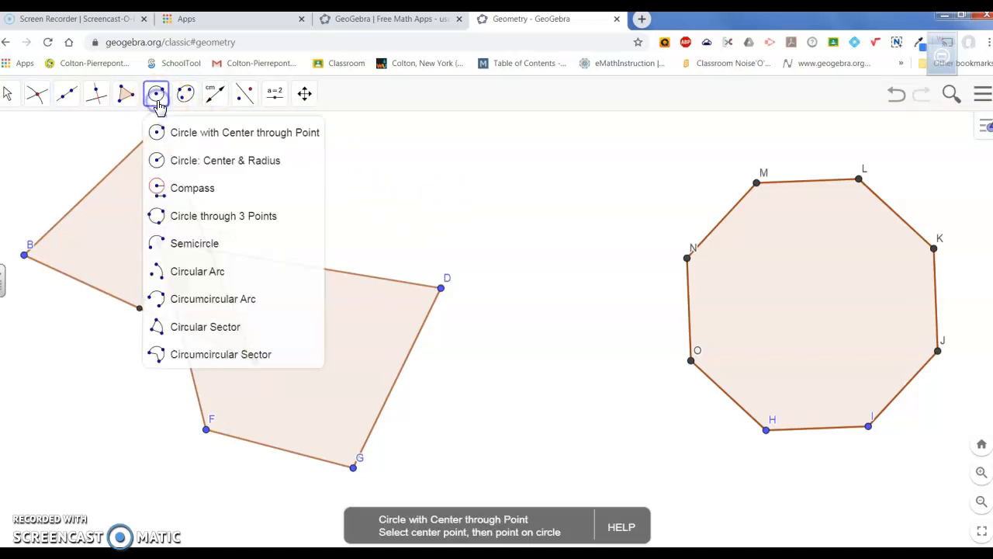
{"action": "left_click", "coordinate": [158, 102]}
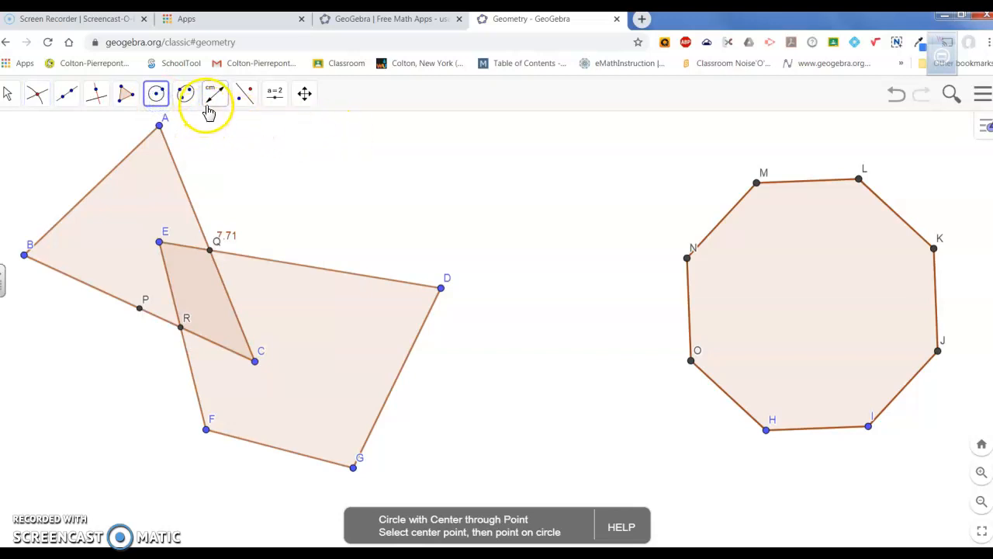